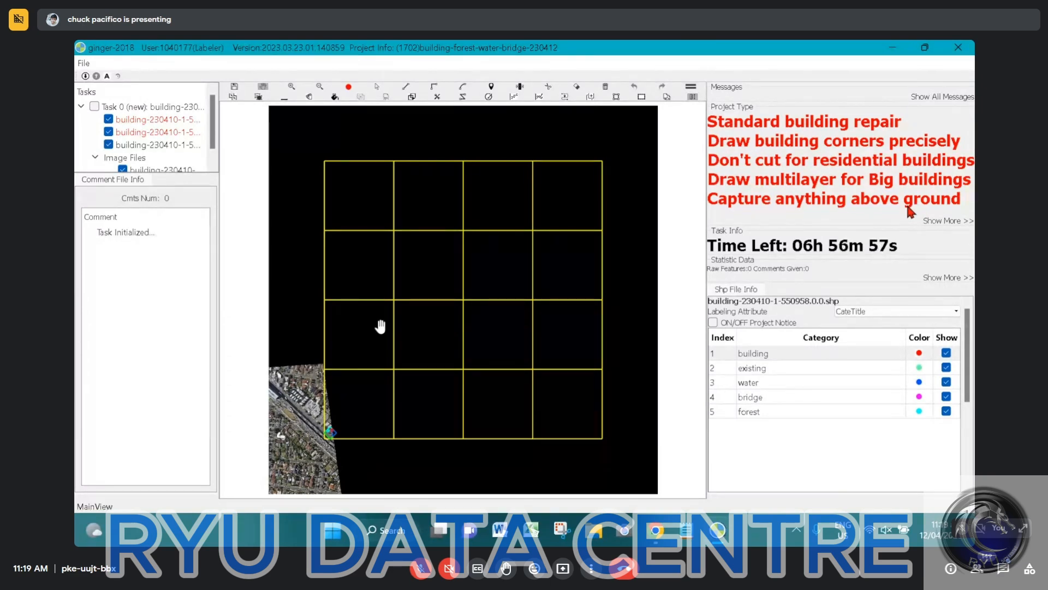
Delete the blue water polygon over the black no-image area near the grid's lower-left corner
scroll(330, 433, "up", 5)
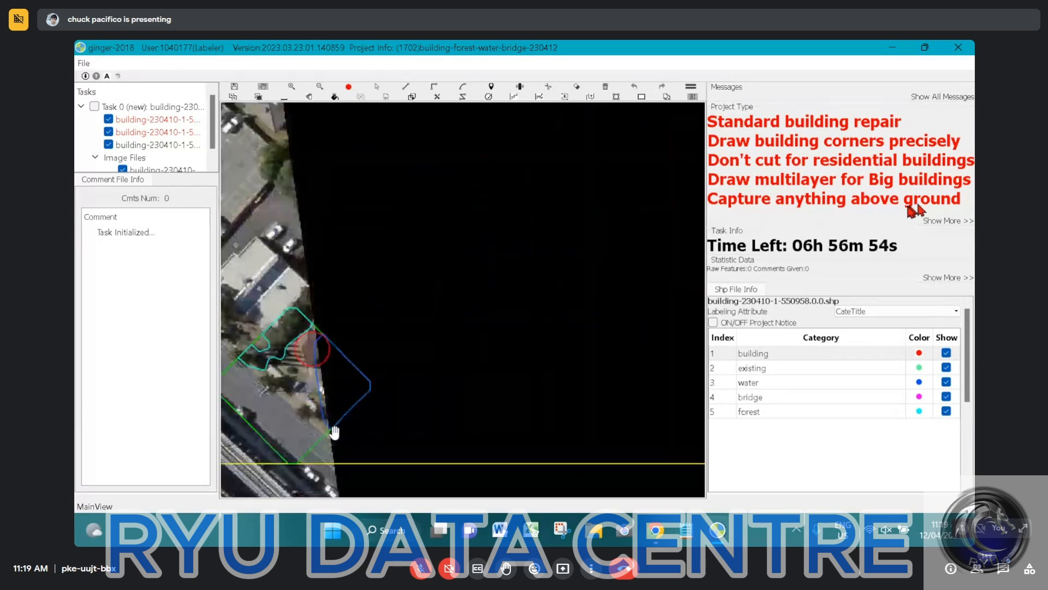
scroll(333, 432, "up", 2)
left_click_drag(329, 377, 425, 342)
key("s")
left_click(426, 342)
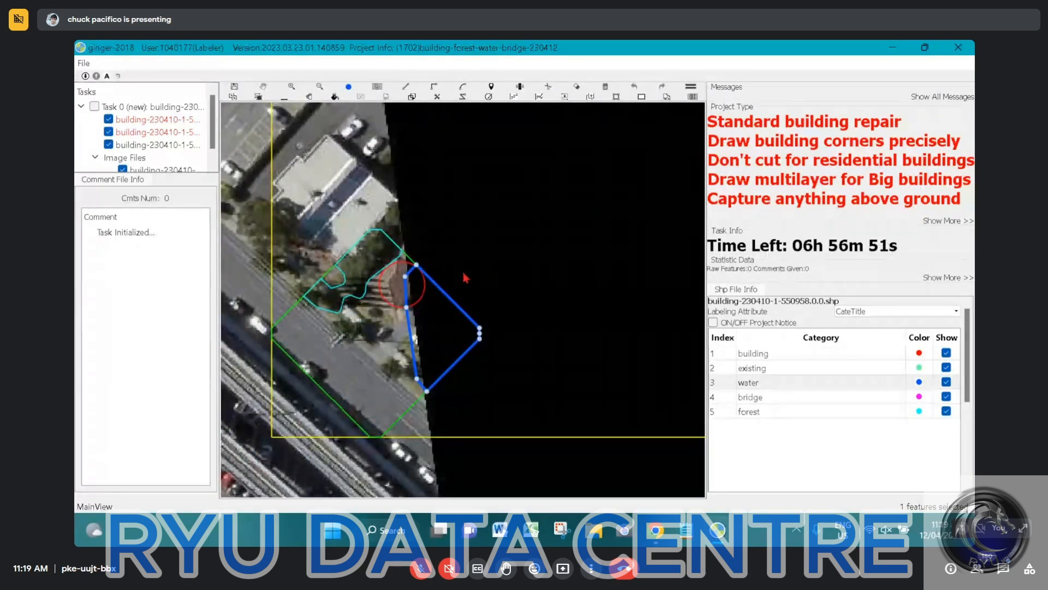
key("Delete")
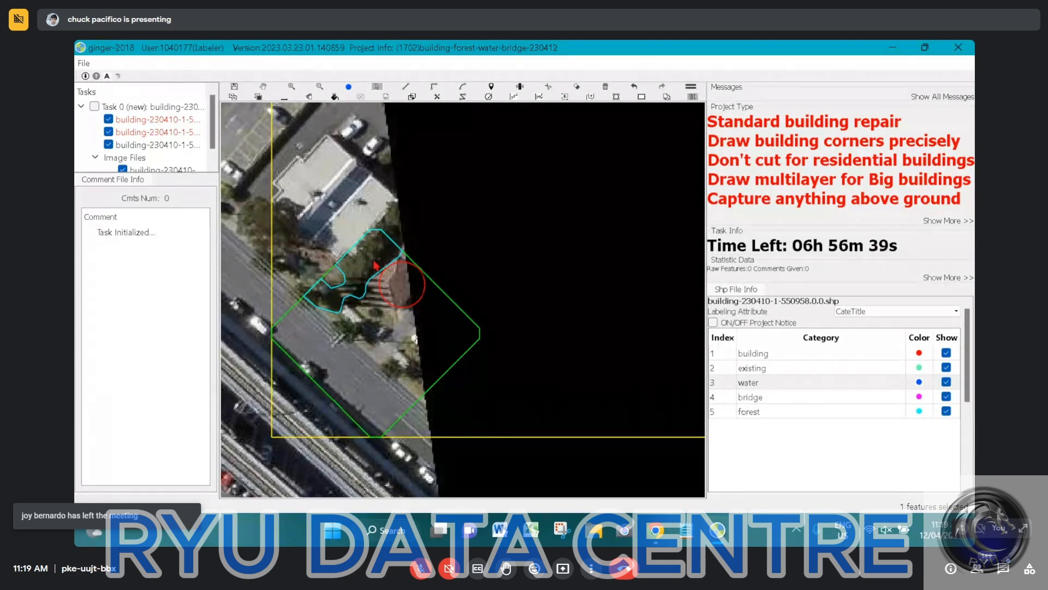
Examine the elevated railway and the surrounding buildings near the grid's lower-left corner with the labels hidden
scroll(461, 273, "down", 2)
key("space")
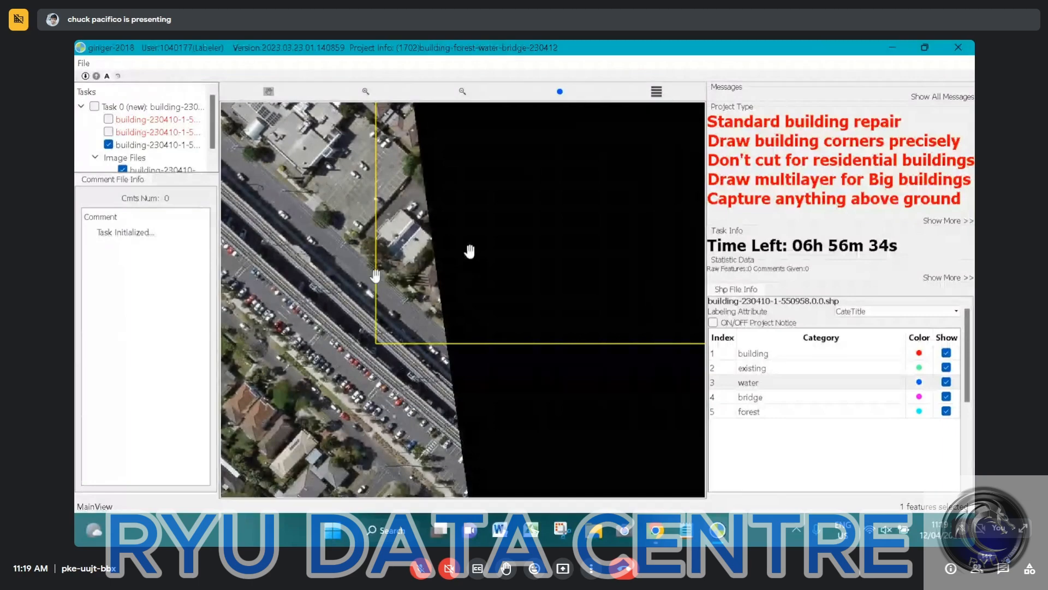
left_click_drag(376, 276, 479, 249)
scroll(393, 286, "up", 3)
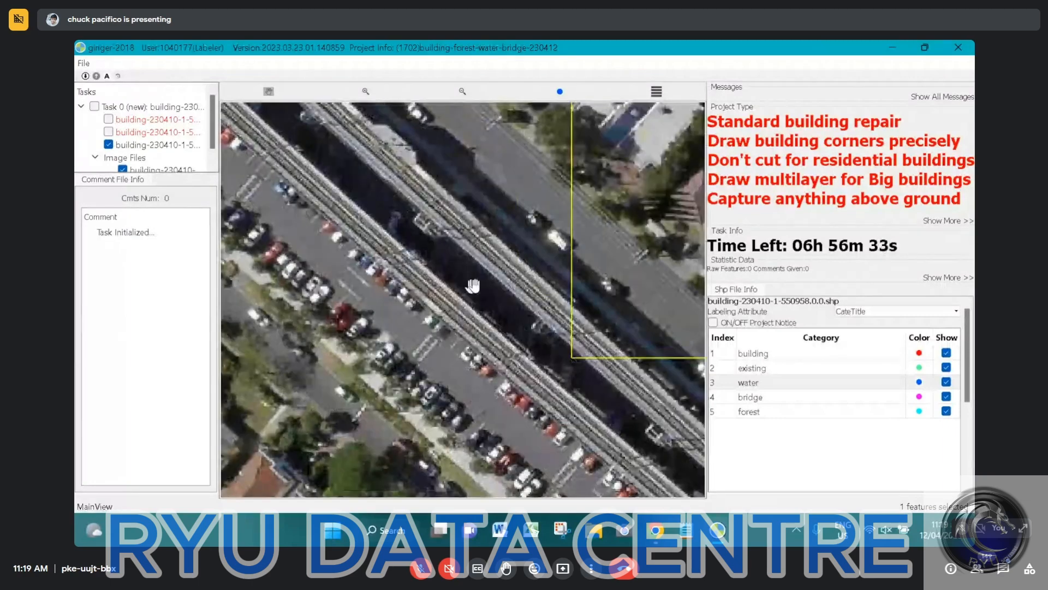
scroll(500, 294, "down", 1)
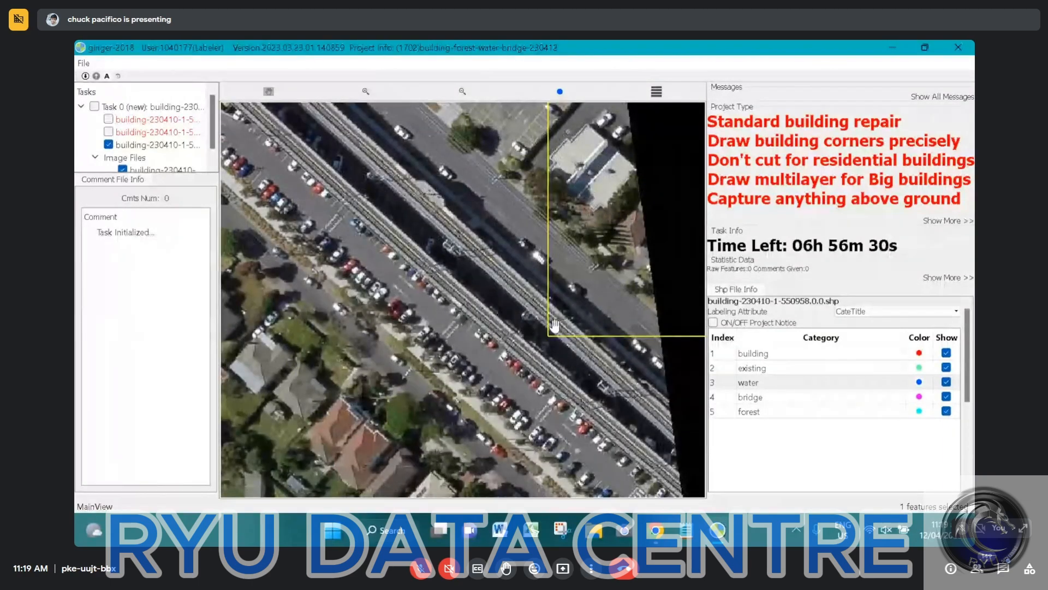
scroll(531, 323, "up", 1)
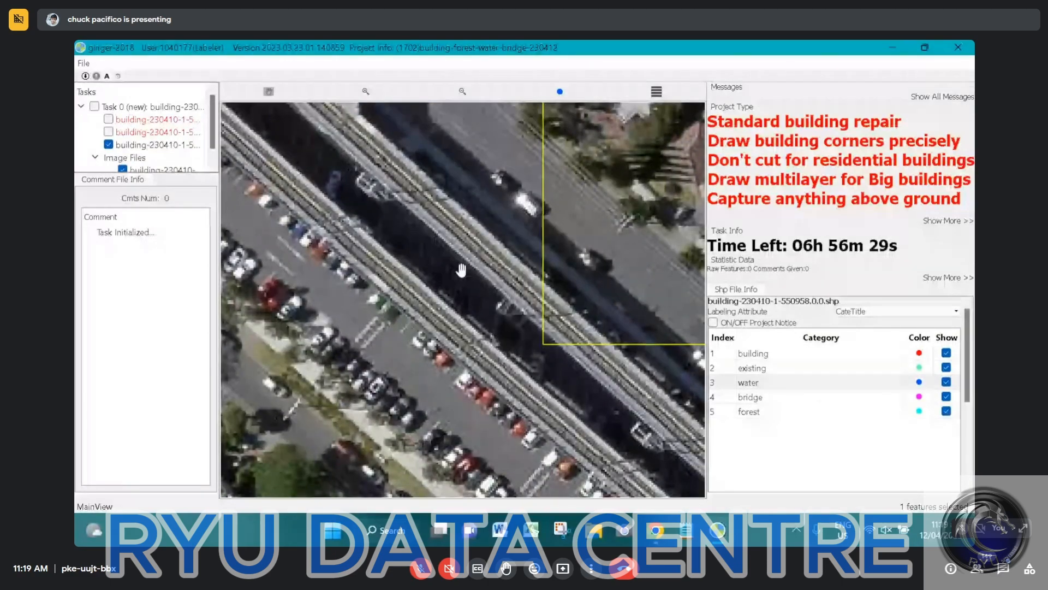
scroll(461, 272, "down", 3)
left_click_drag(300, 148, 477, 235)
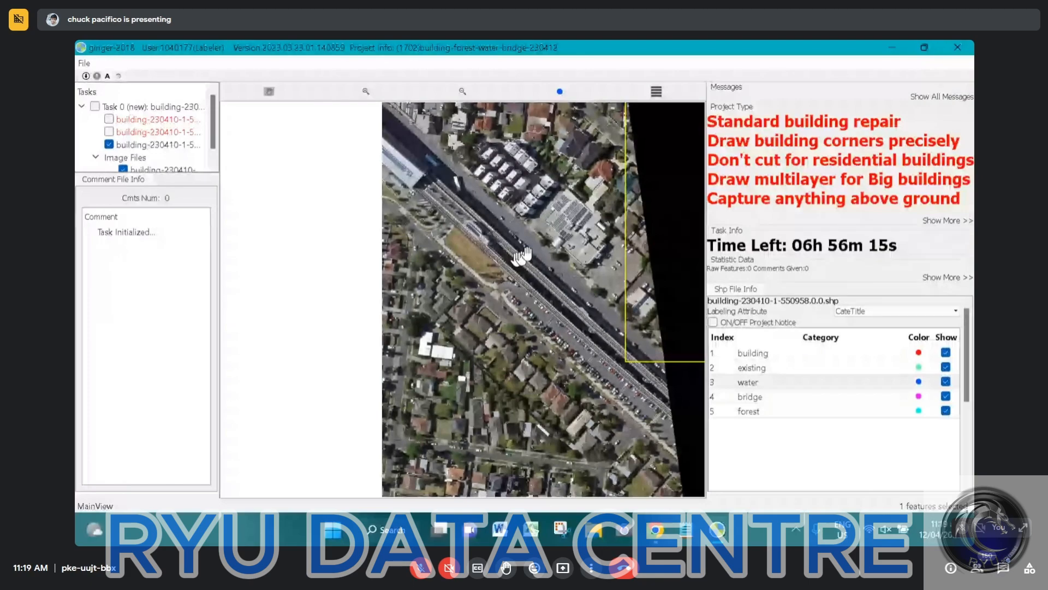
left_click_drag(526, 254, 437, 252)
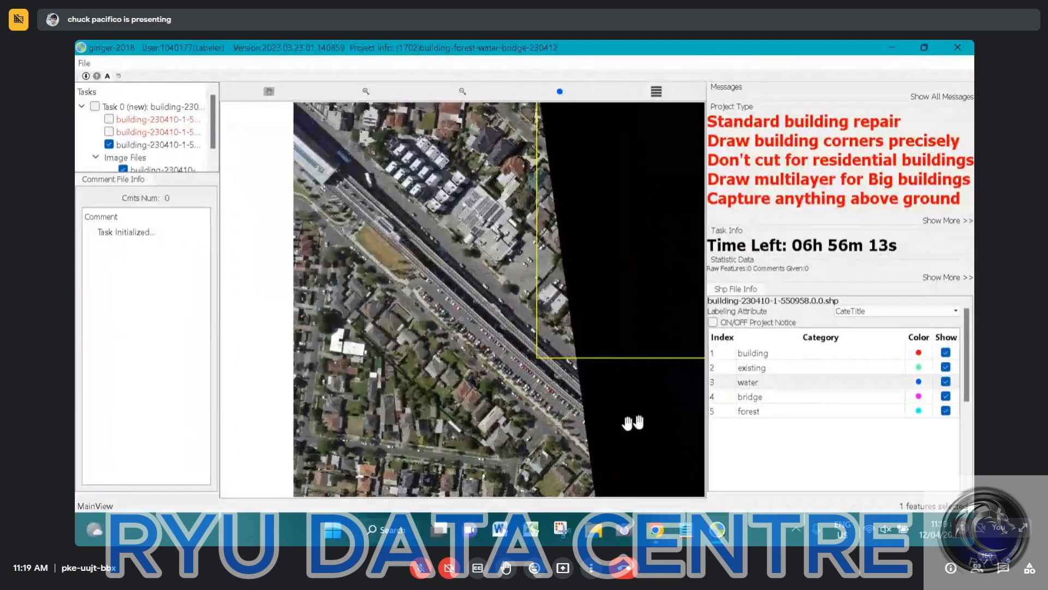
scroll(536, 351, "up", 3)
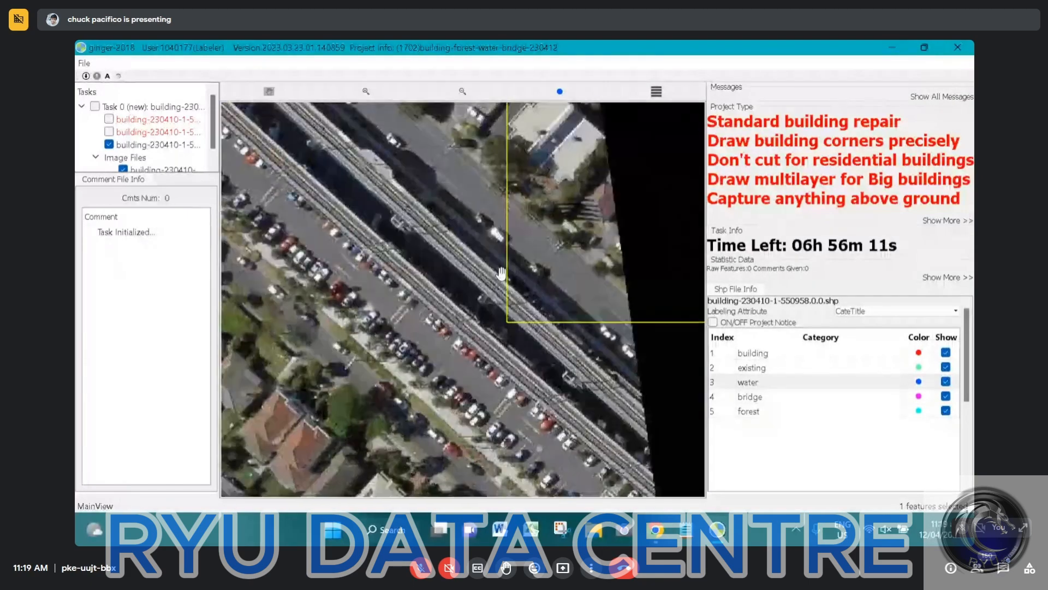
scroll(501, 273, "up", 2)
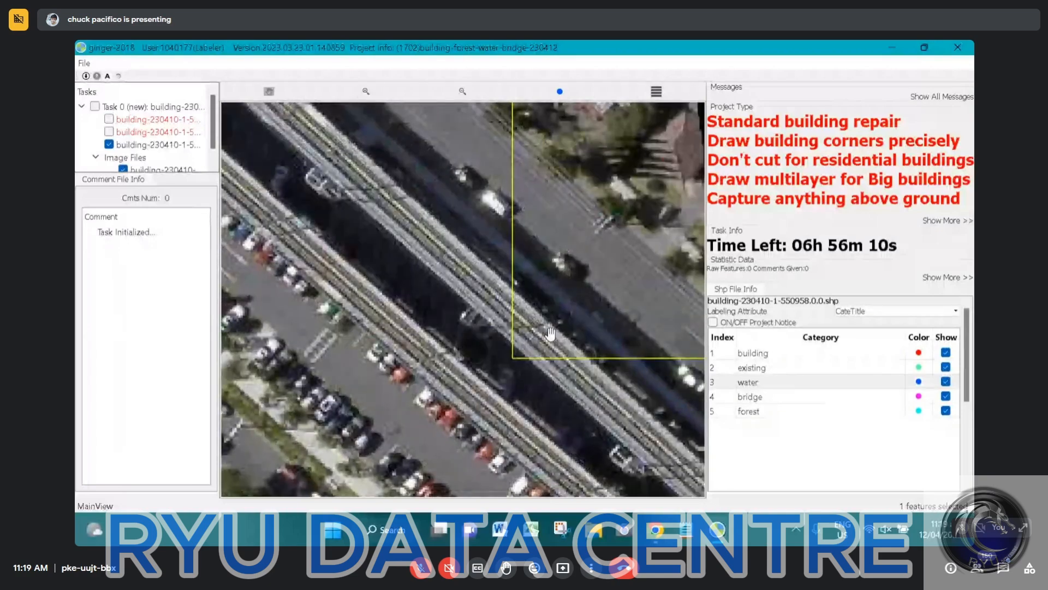
left_click(762, 402)
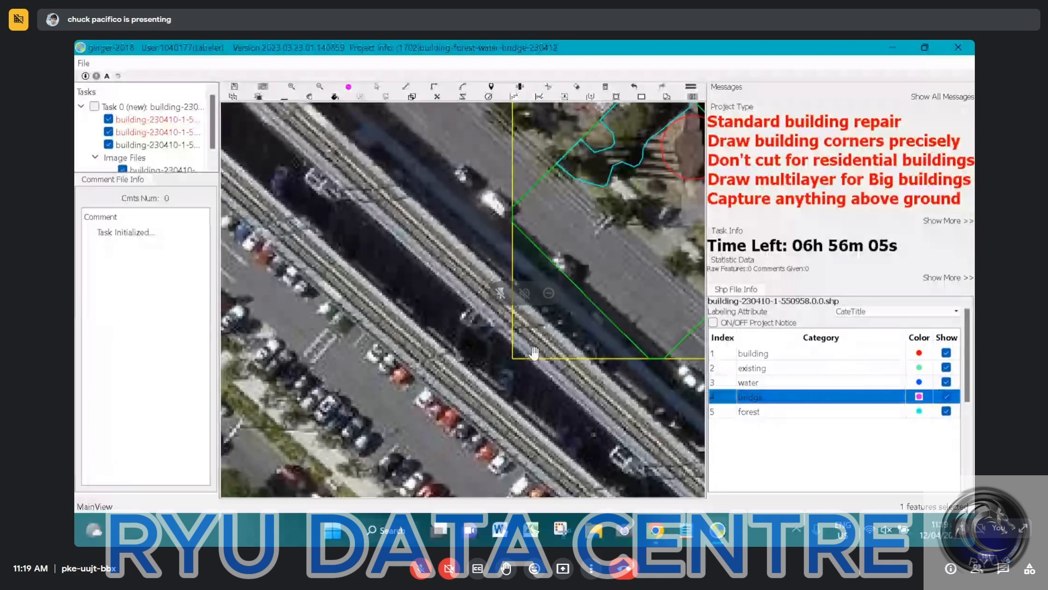
key("r")
left_click(500, 334)
left_click(539, 371)
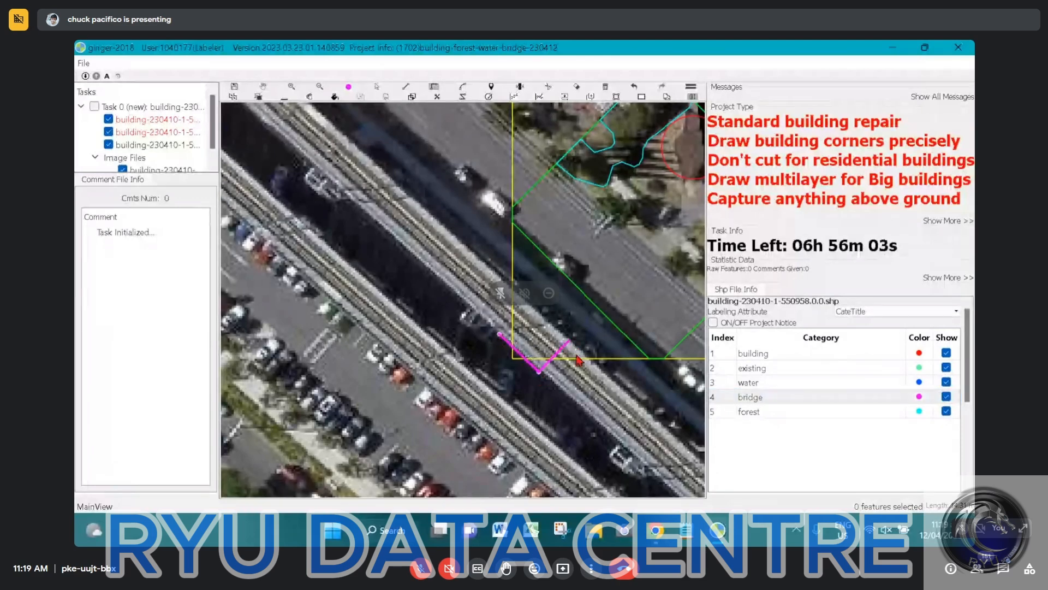
left_click(613, 377)
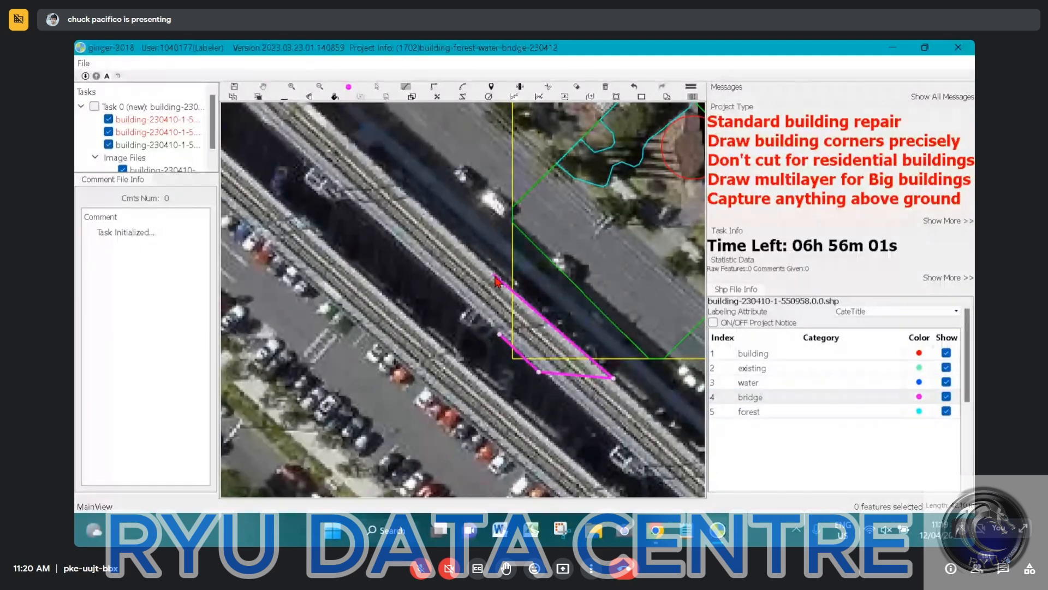
key("Escape")
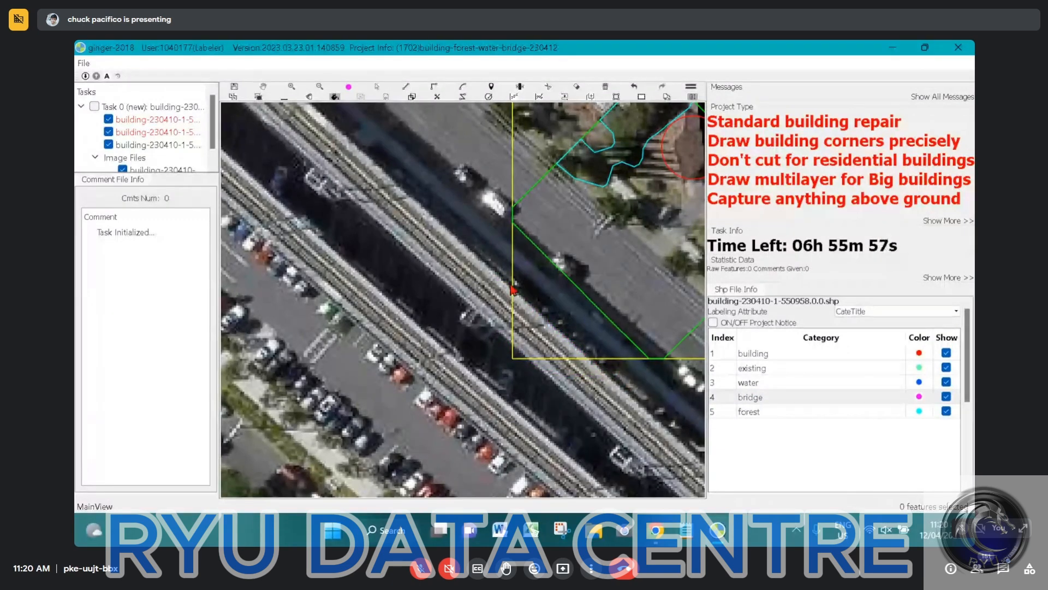
left_click(508, 284)
left_click(618, 385)
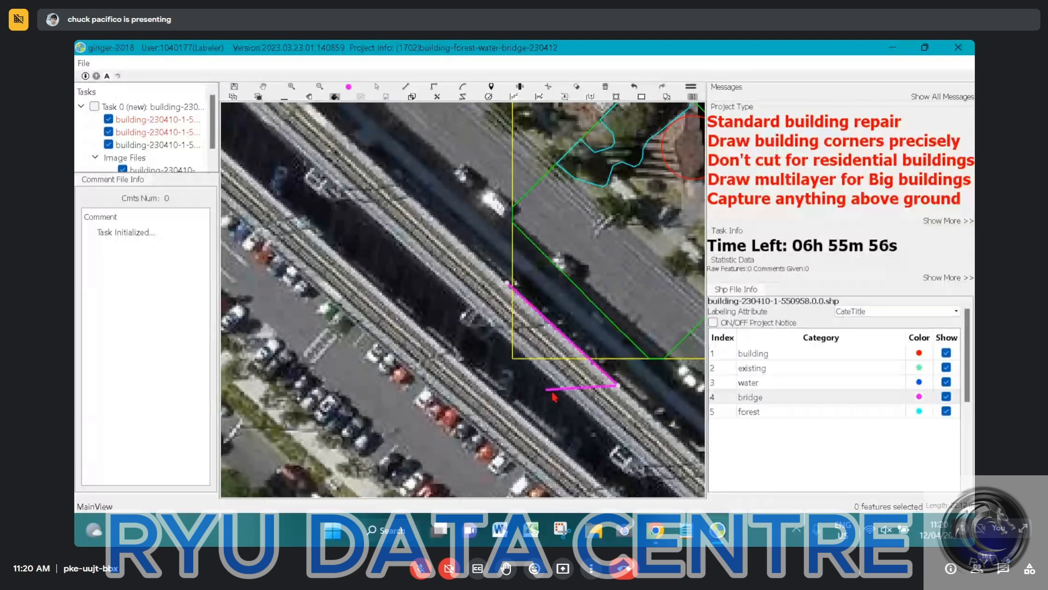
left_click(583, 399)
left_click(492, 324)
key("Escape")
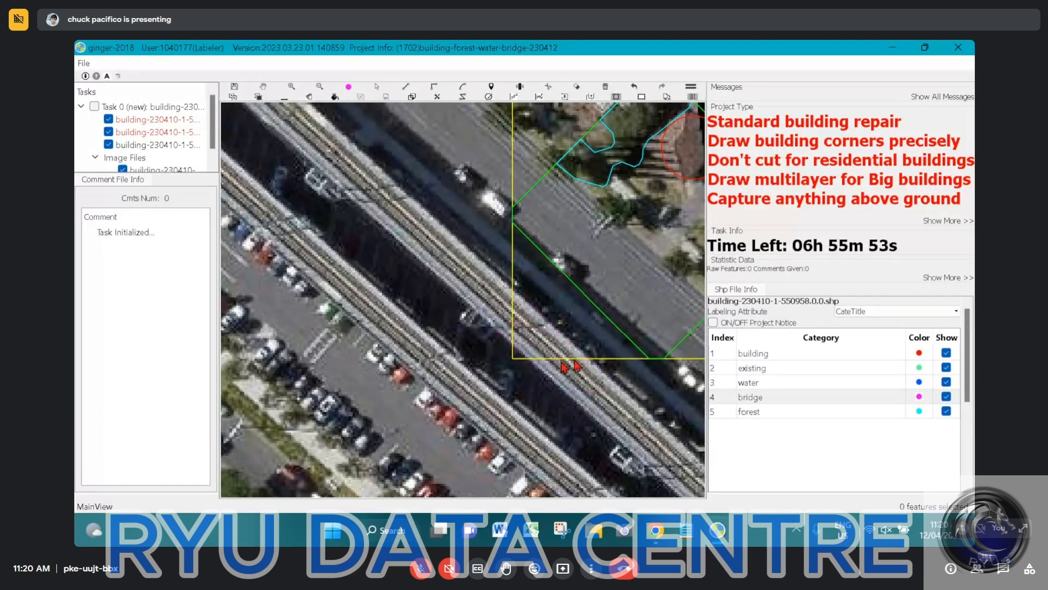
Try to outline the elevated railway section crossing the grid's lower-left corner as a four-cornered bridge polygon
key("Escape")
left_click(505, 284)
left_click(638, 397)
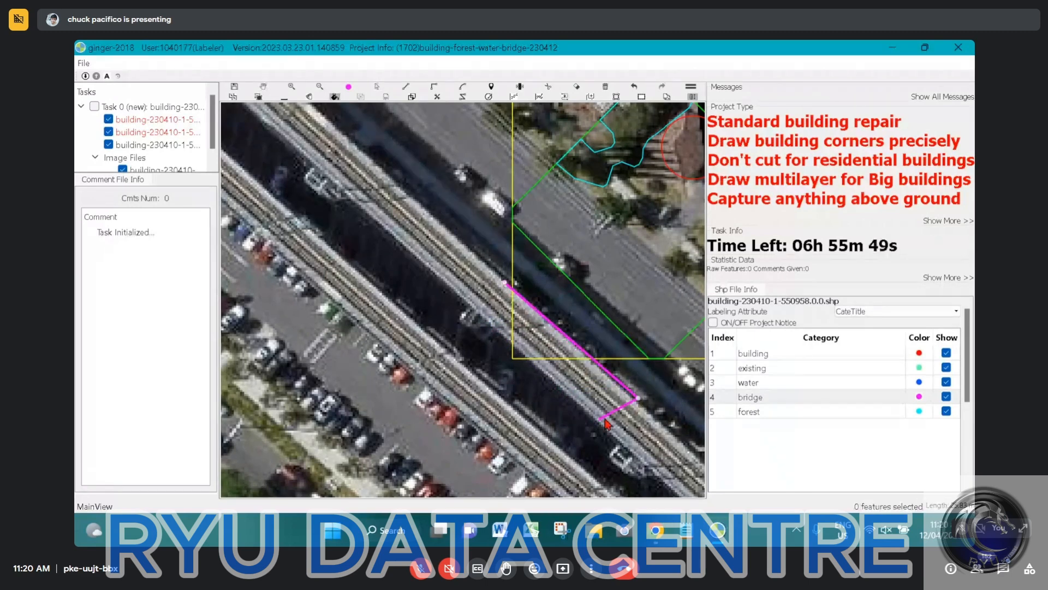
left_click(603, 418)
double_click(484, 325)
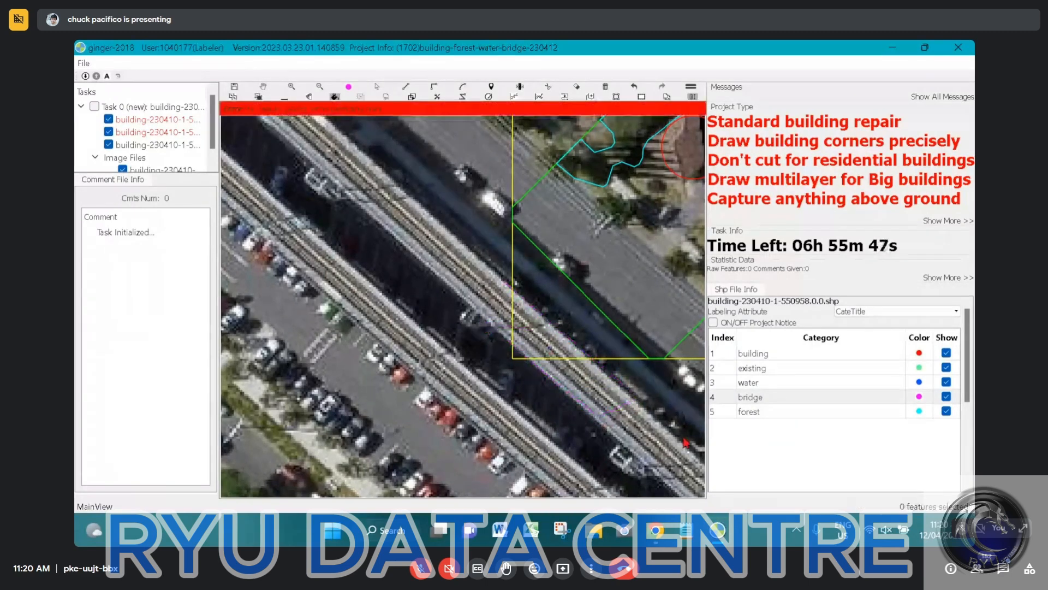
Inspect the filled labels and compare them with the bare imagery around the red-roofed building at the image edge
key("f")
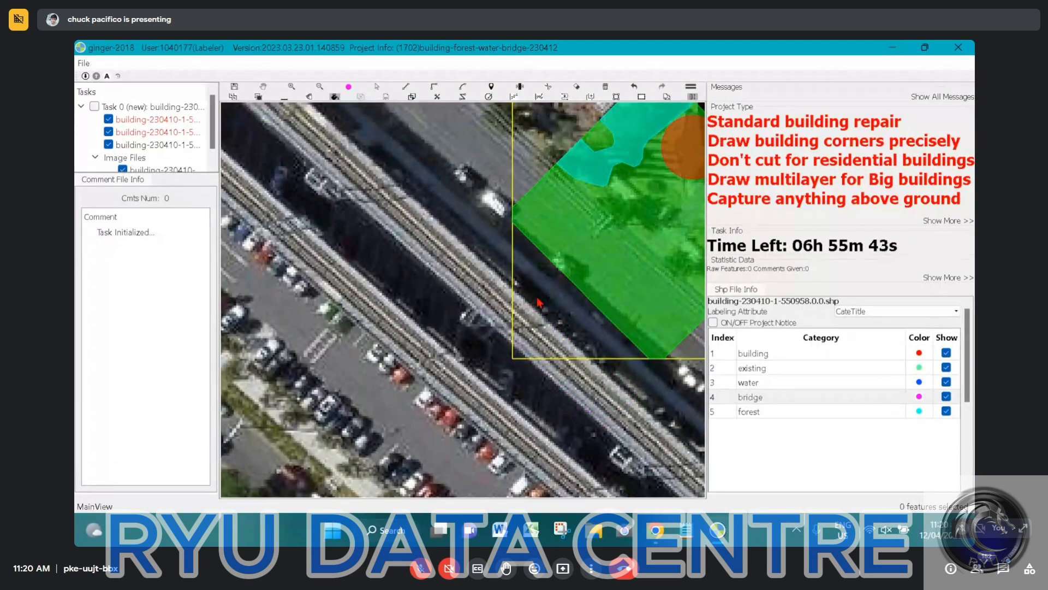
scroll(539, 302, "down", 2)
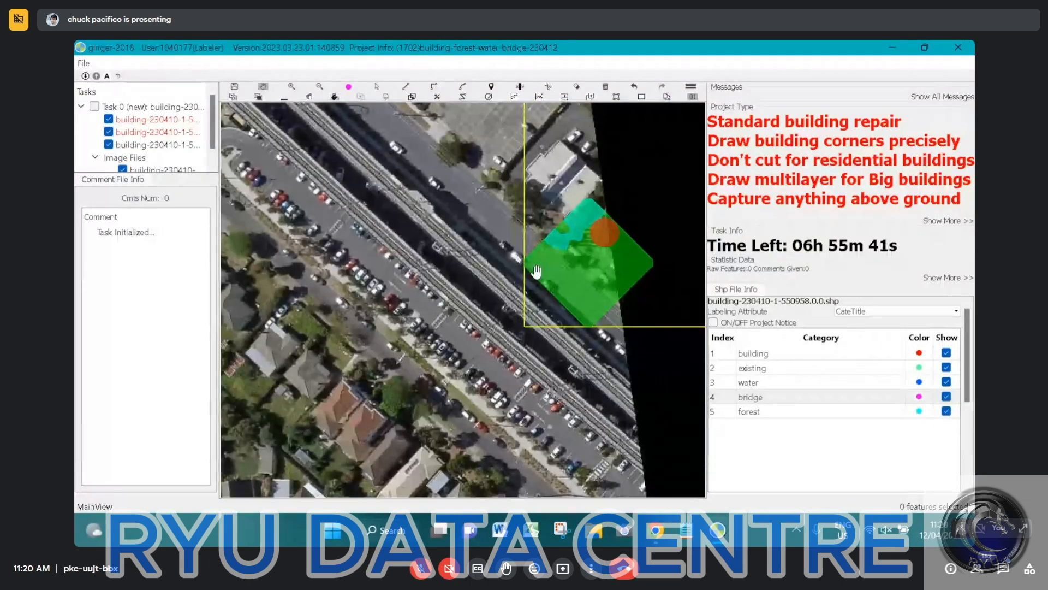
key("f")
scroll(564, 236, "up", 3)
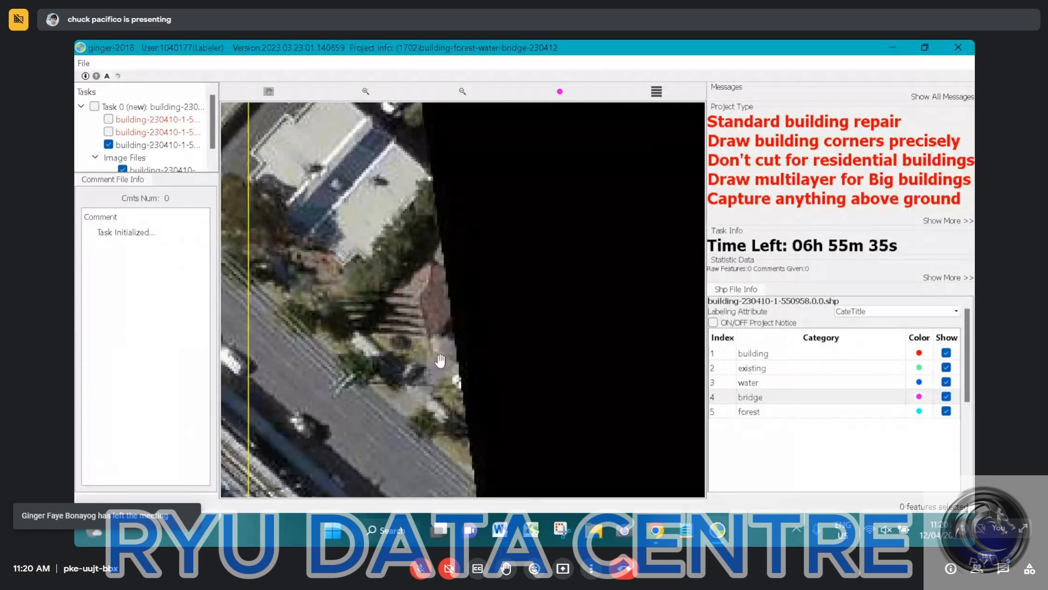
scroll(438, 355, "down", 2)
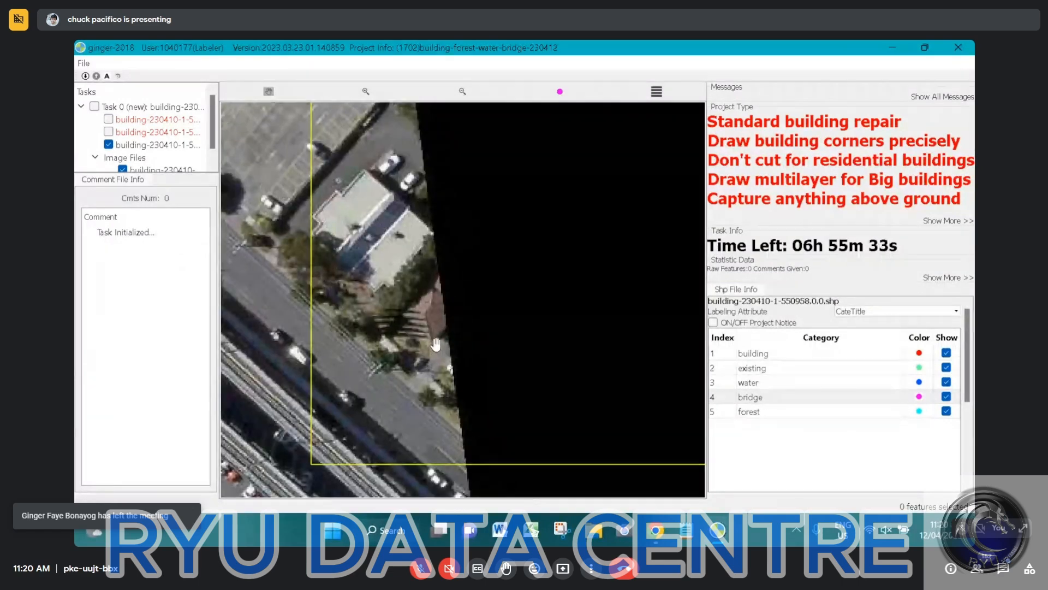
scroll(435, 343, "up", 3)
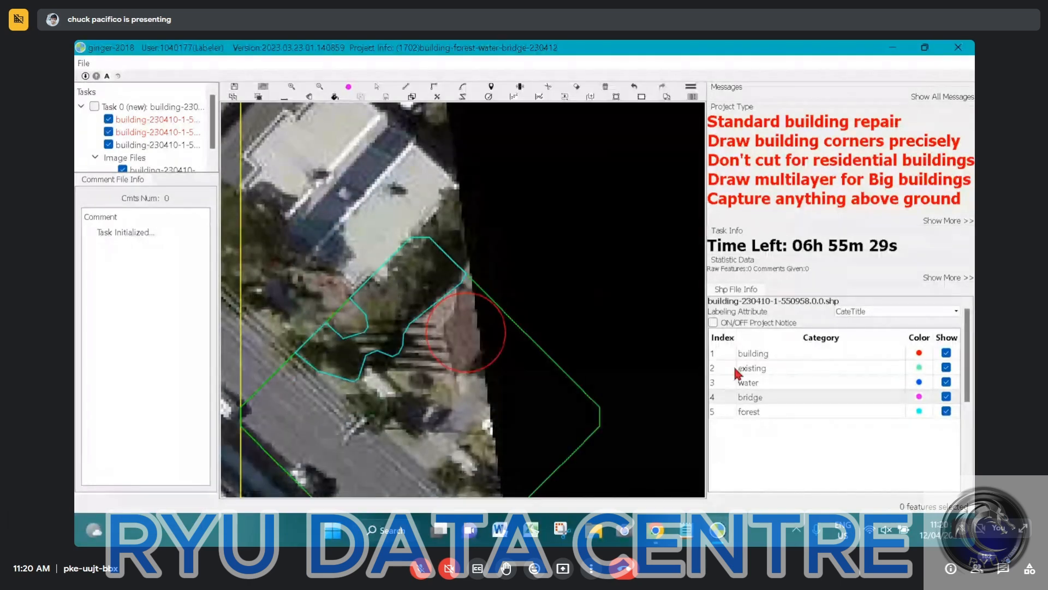
Hide the water, bridge and forest categories, leaving the building and existing categories shown
left_click(946, 382)
left_click(946, 396)
left_click(946, 411)
scroll(475, 355, "down", 3)
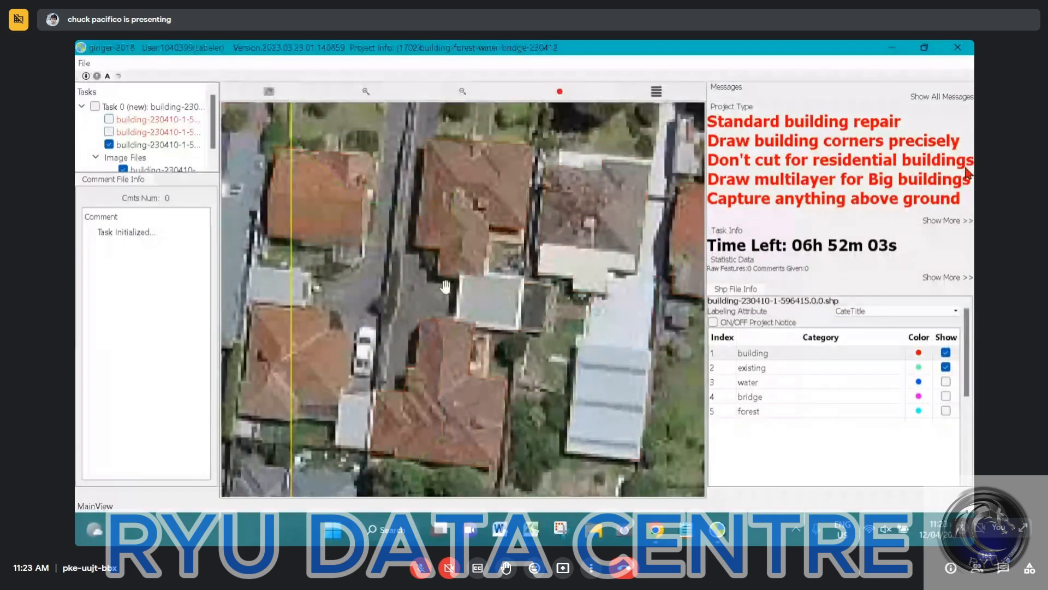
Redraw the building outlines where the pale carport joins the two brown-roofed houses above and below it
scroll(482, 326, "down", 2)
scroll(481, 326, "up", 2)
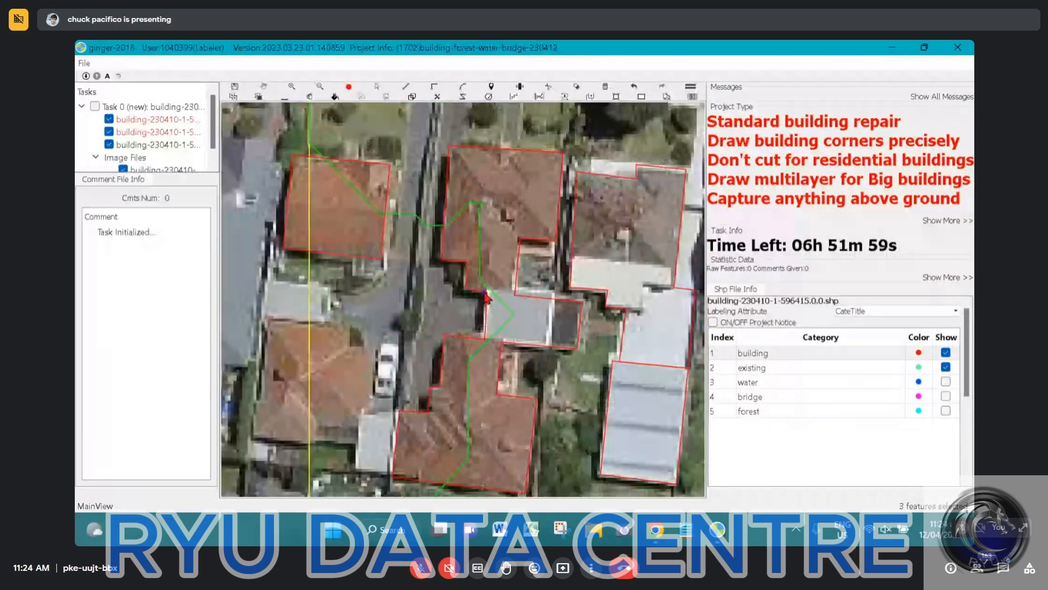
left_click(483, 343)
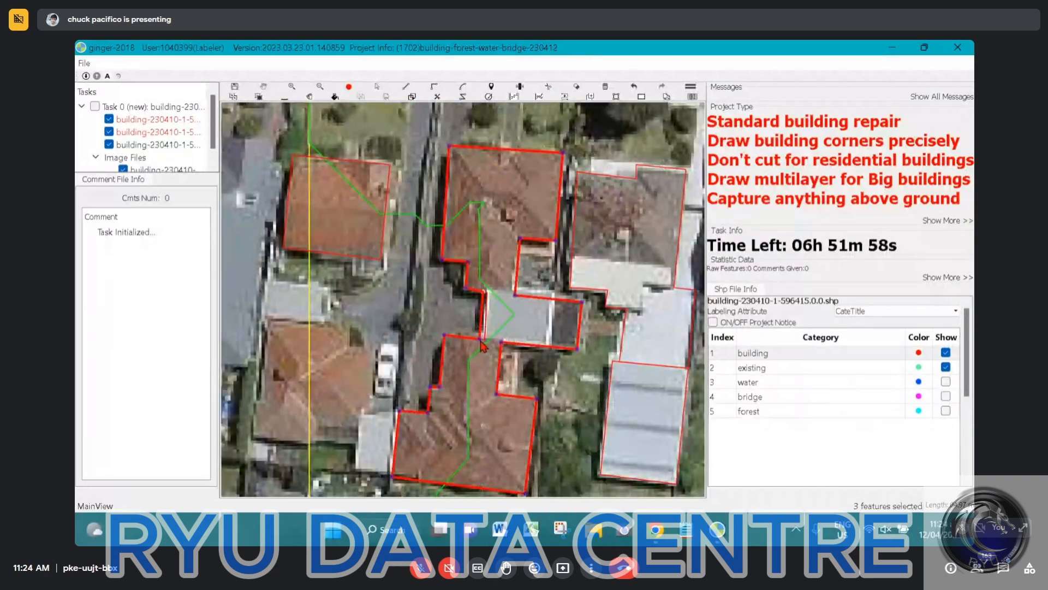
left_click(555, 305)
left_click(553, 286)
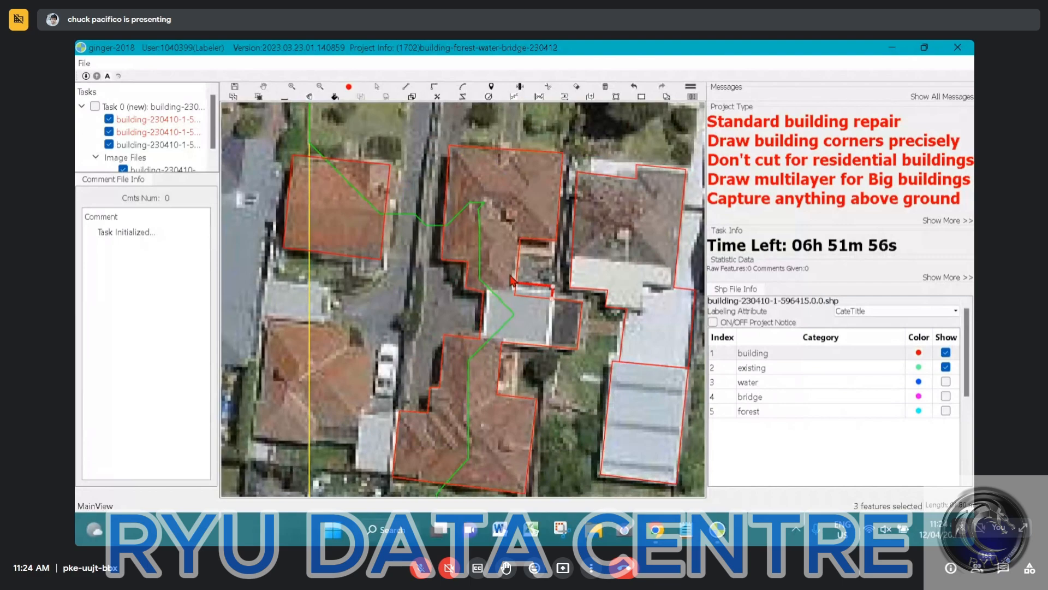
right_click(512, 281)
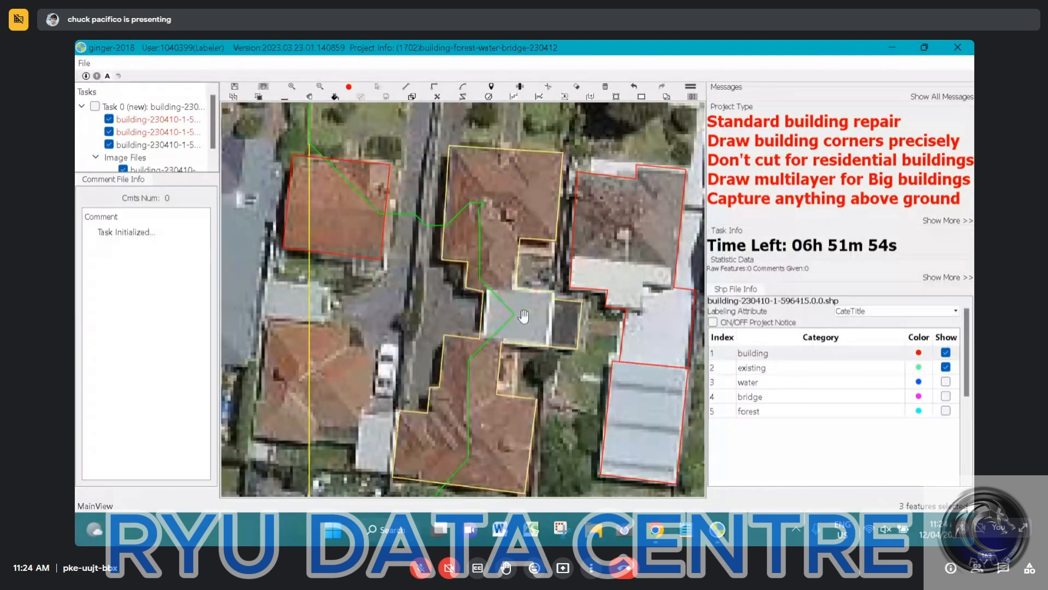
Redraw the shared edge between the grey-roofed house and the white-roofed extension behind it
scroll(523, 315, "down", 2)
left_click_drag(595, 319, 476, 281)
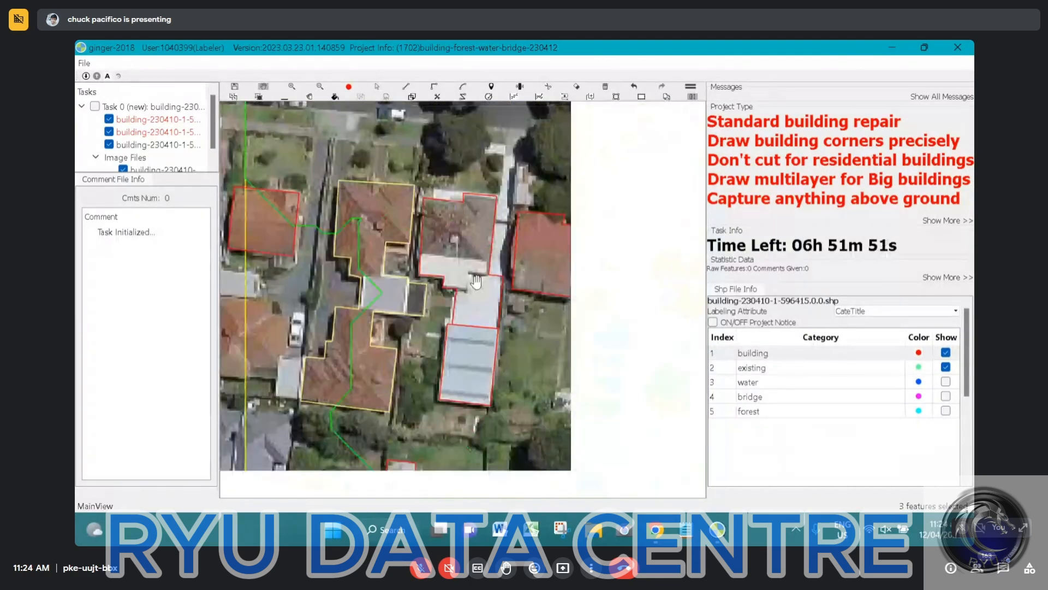
scroll(476, 281, "up", 2)
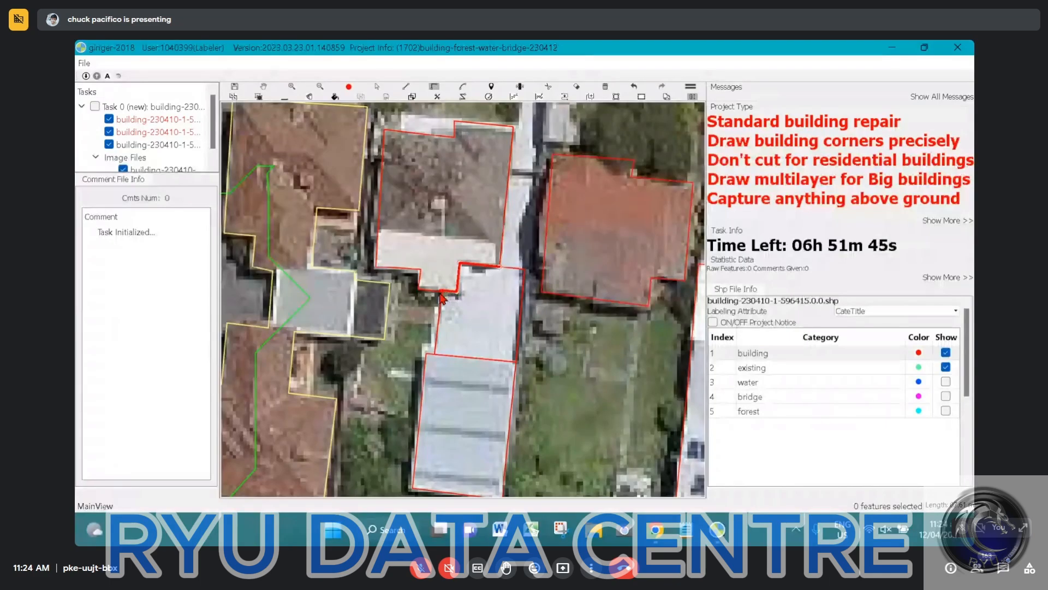
left_click(445, 295)
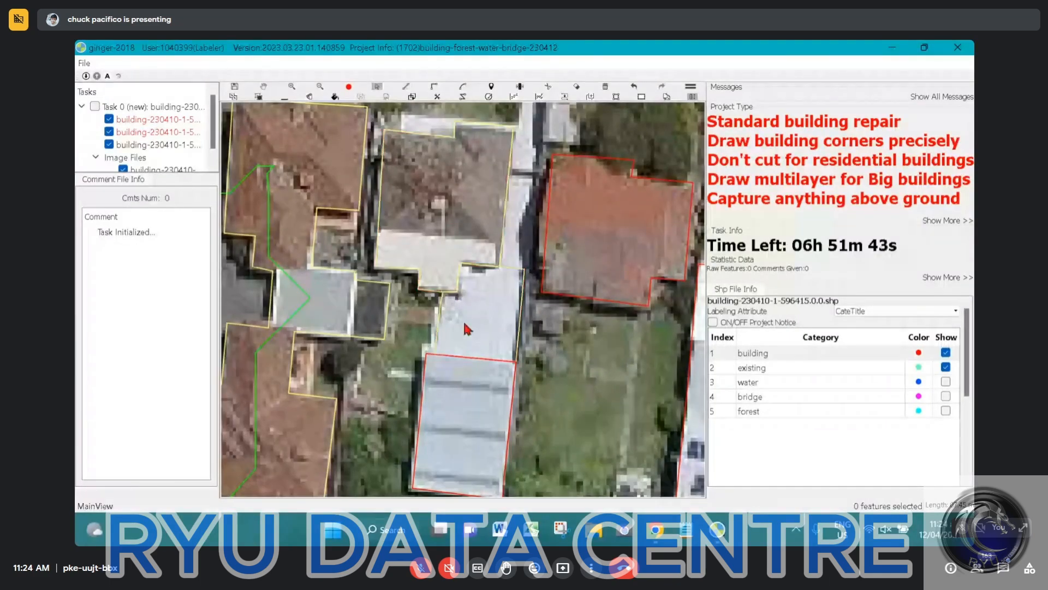
scroll(470, 327, "down", 3)
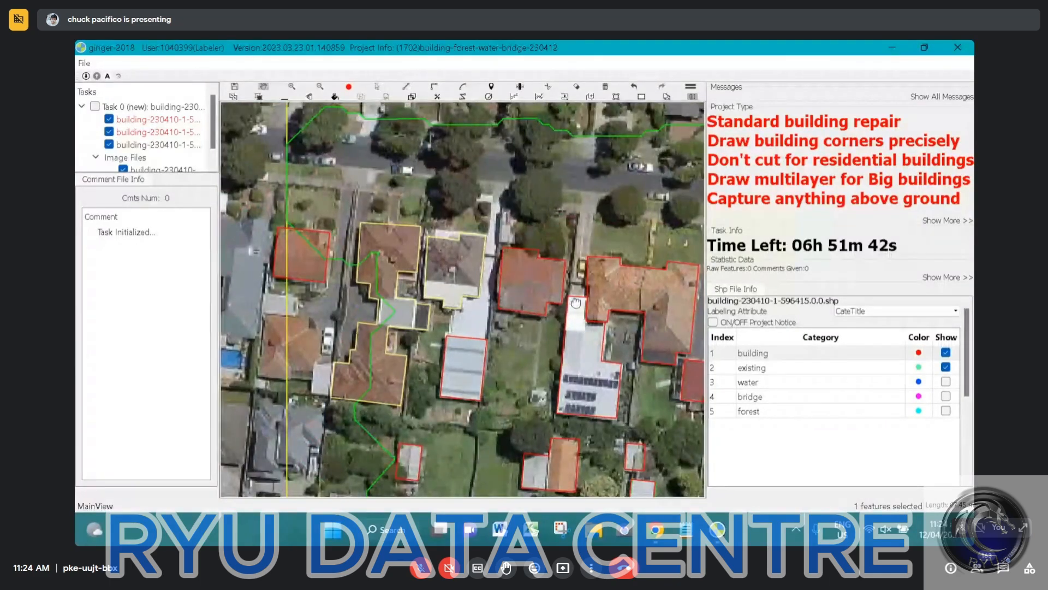
scroll(479, 318, "up", 3)
left_click_drag(467, 255, 422, 255)
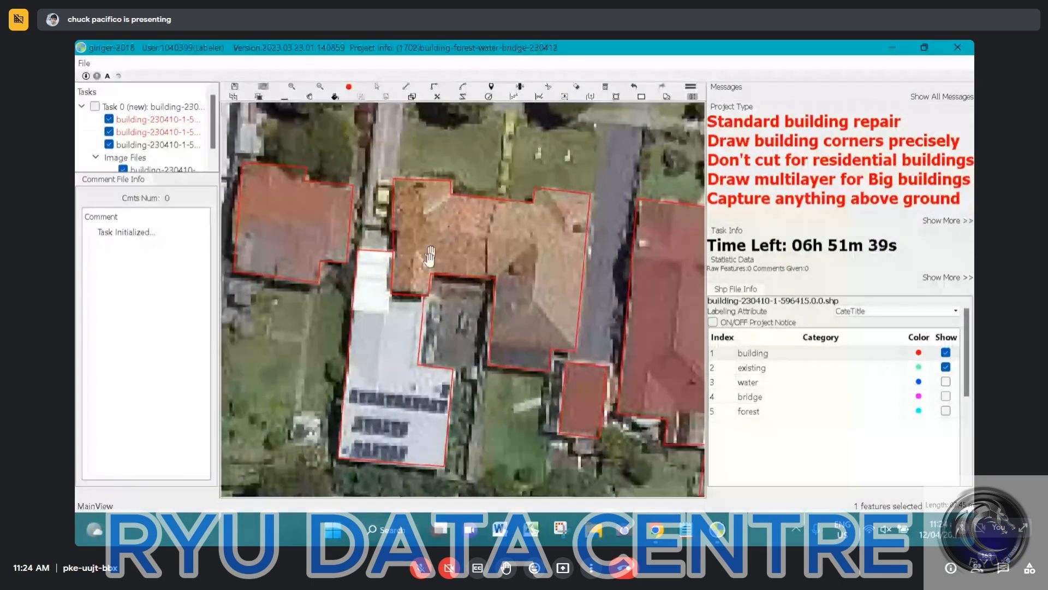
key("Delete")
left_click(392, 252)
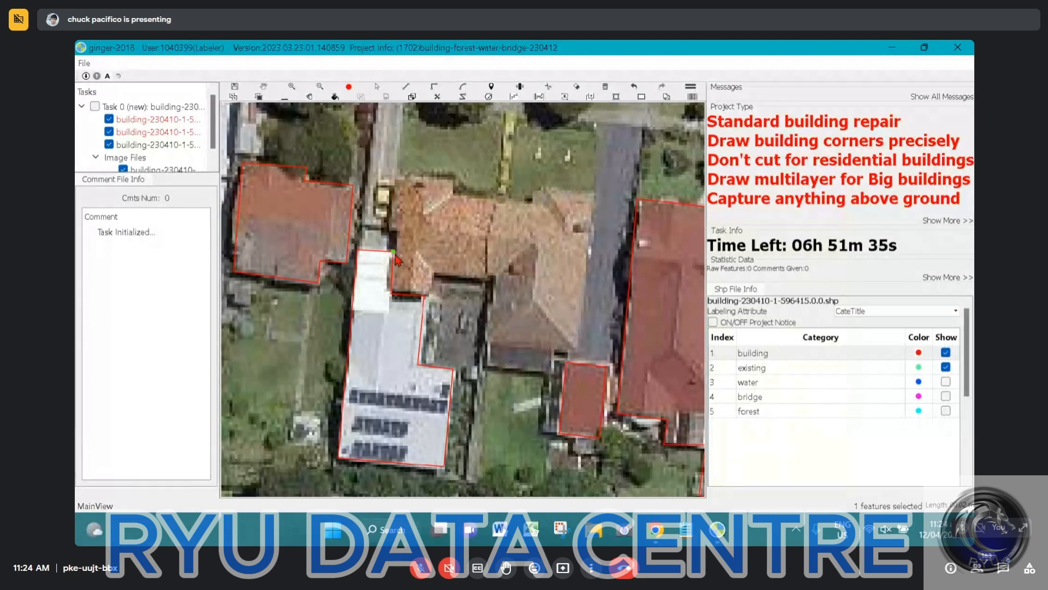
key("space")
key("ctrl+z")
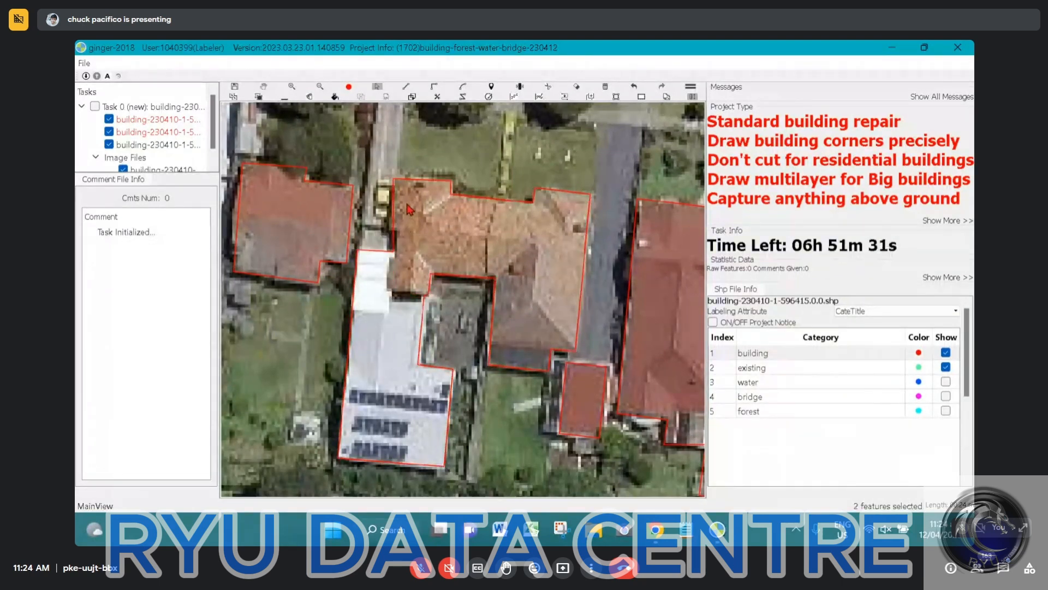
Redraw the side edge of the orange-roofed house, joining its outline to the white solar-panelled building behind it
left_click(409, 188)
left_click(381, 250)
left_click(381, 232)
left_click(402, 233)
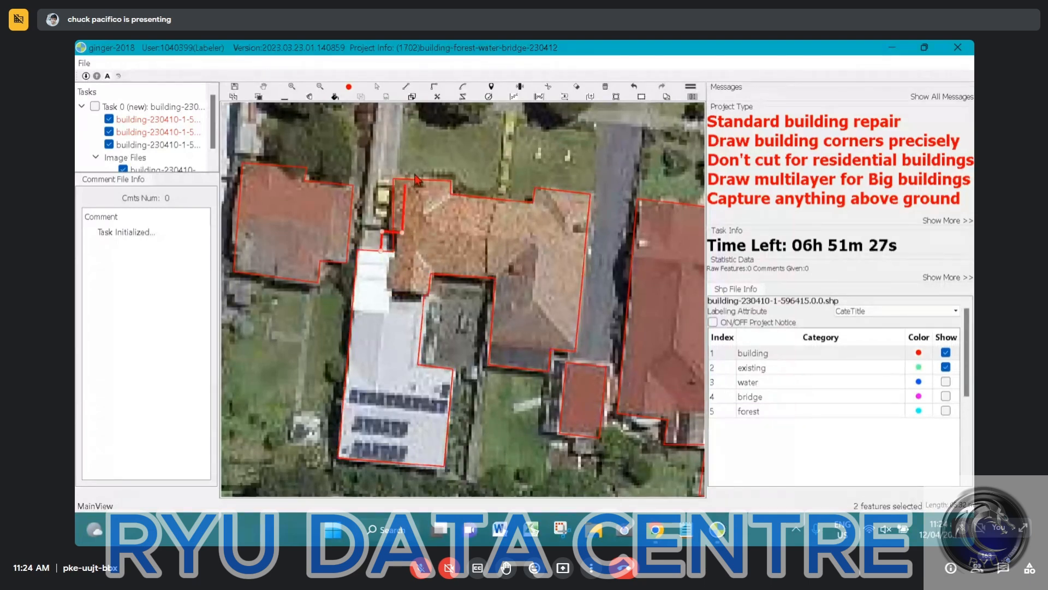
left_click(410, 186)
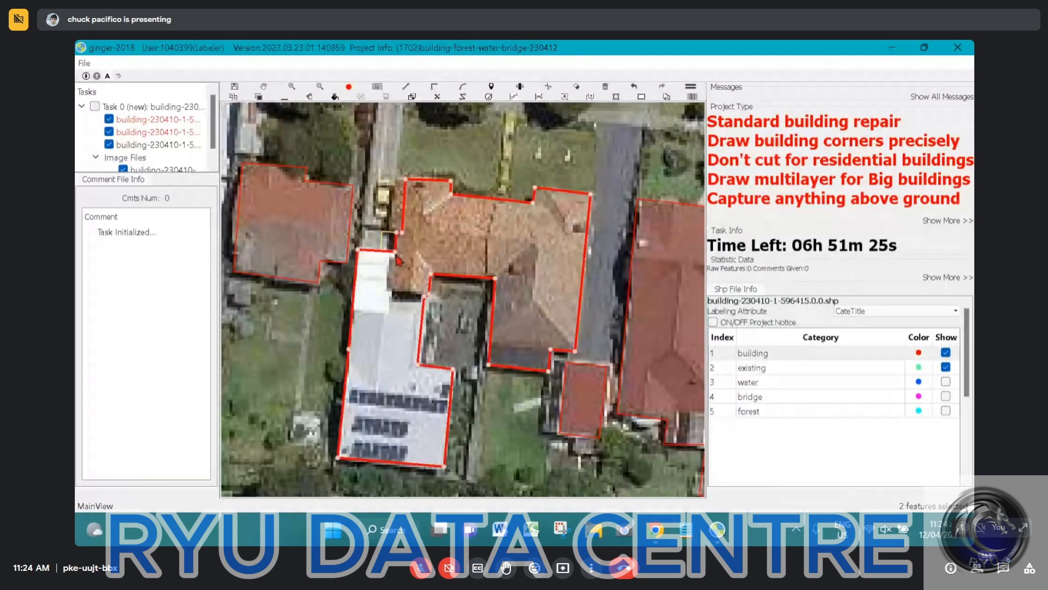
scroll(412, 328, "down", 2)
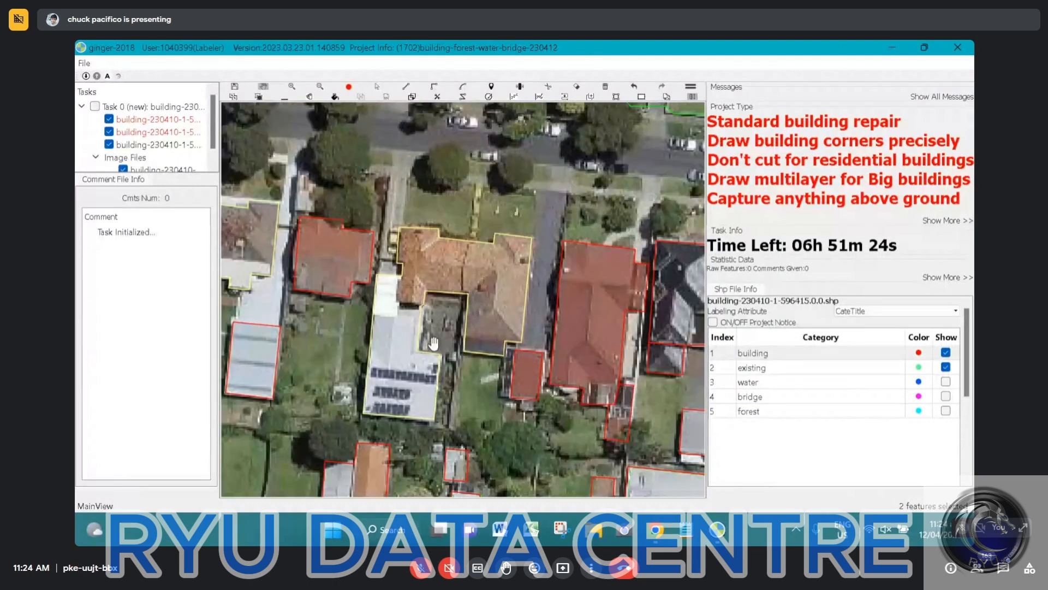
Replace the small red-roofed garage's outline with one covering its side and rear annexes and joined to the house
left_click_drag(530, 339, 293, 299)
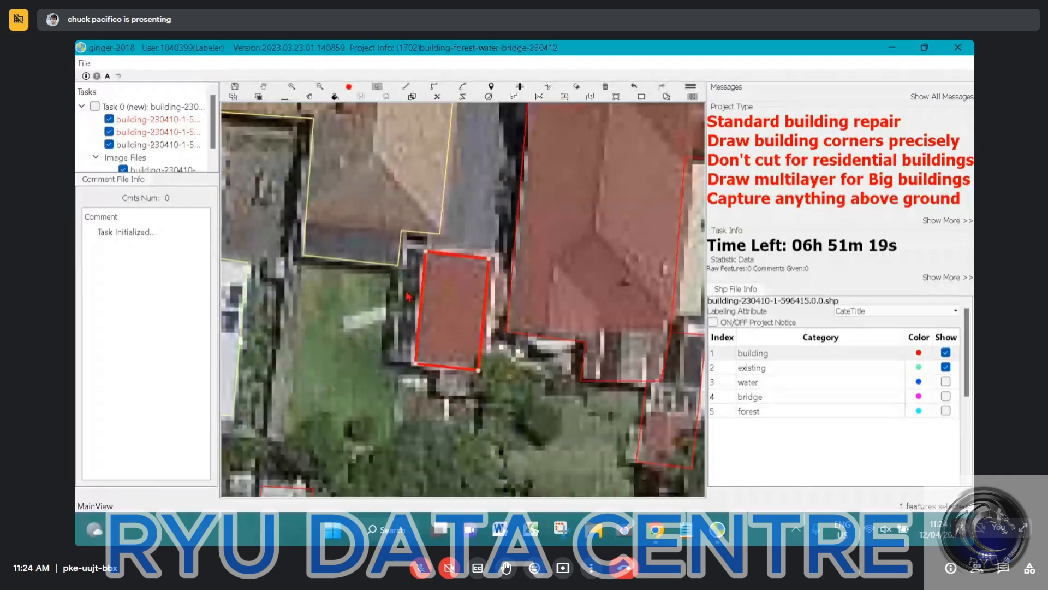
key("Delete")
left_click(429, 234)
left_click(428, 249)
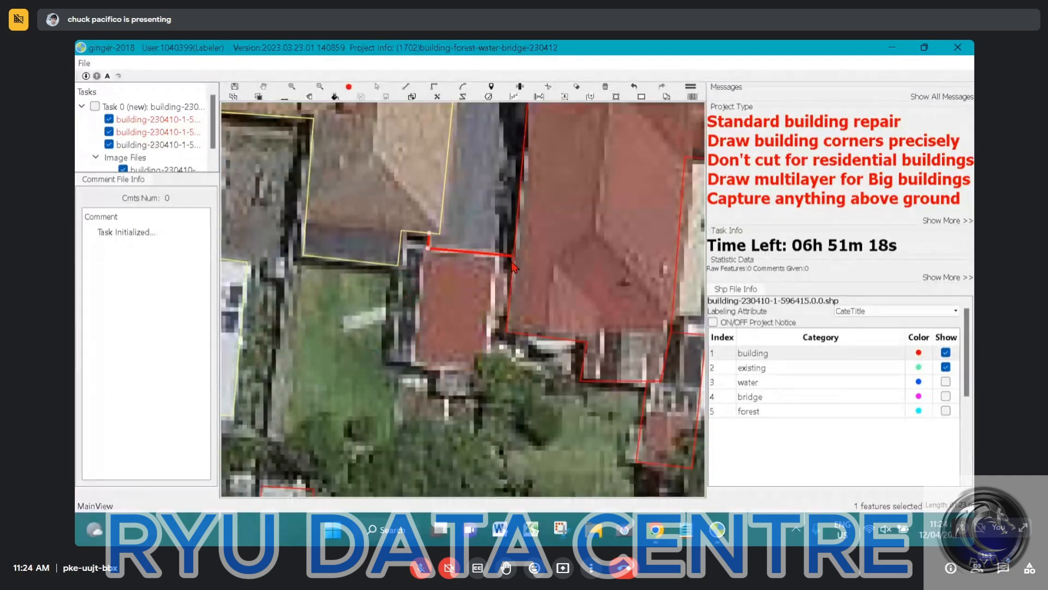
left_click(500, 254)
left_click(487, 395)
left_click(436, 391)
left_click(437, 367)
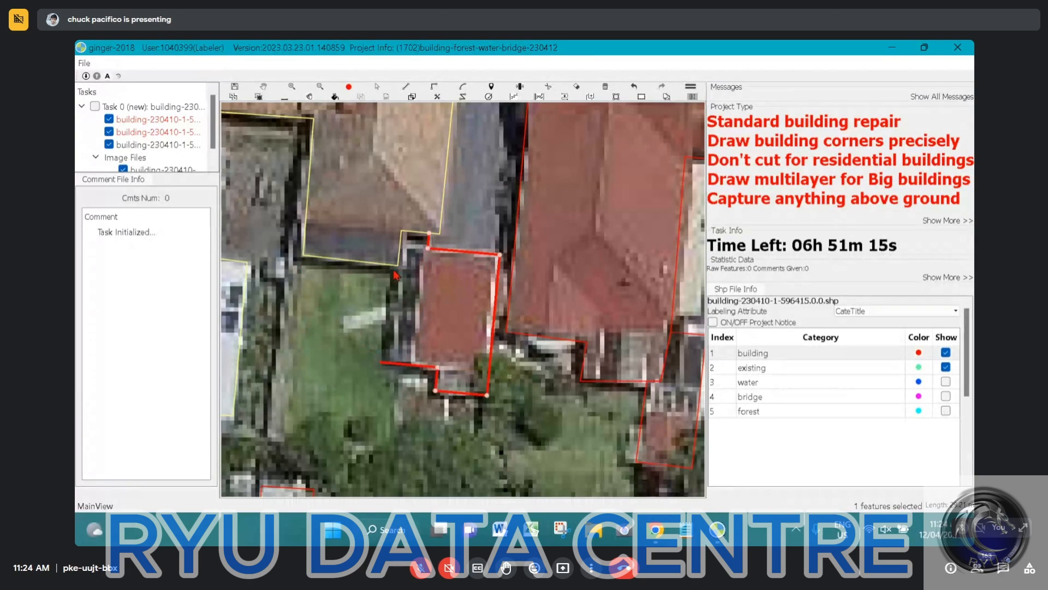
left_click(383, 362)
double_click(392, 268)
scroll(395, 273, "down", 5)
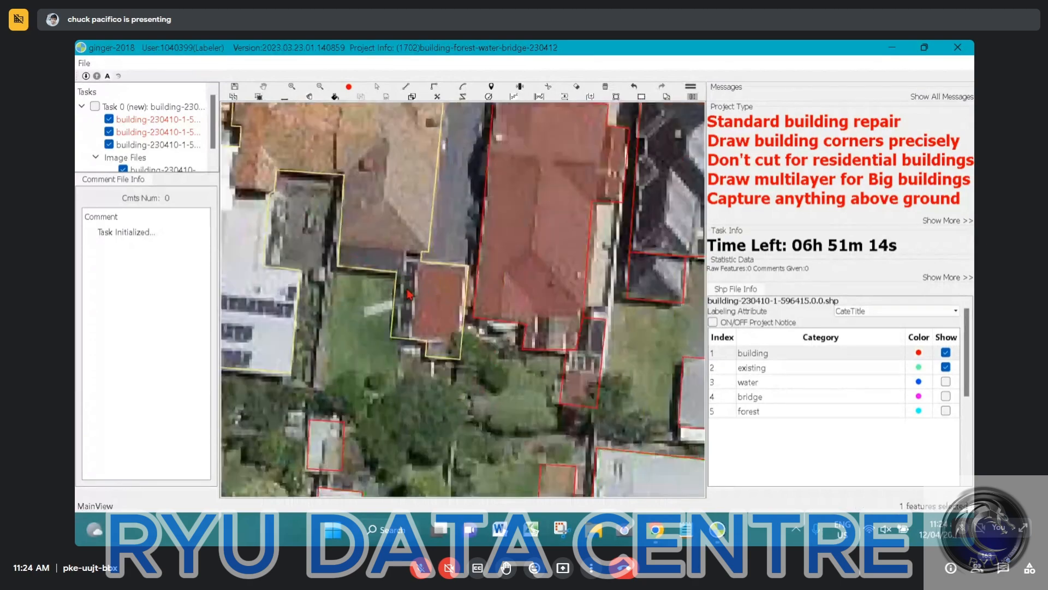
Split the merged building outline along the line between the orange roof and the adjoining tan roof
key("d")
left_click(375, 237)
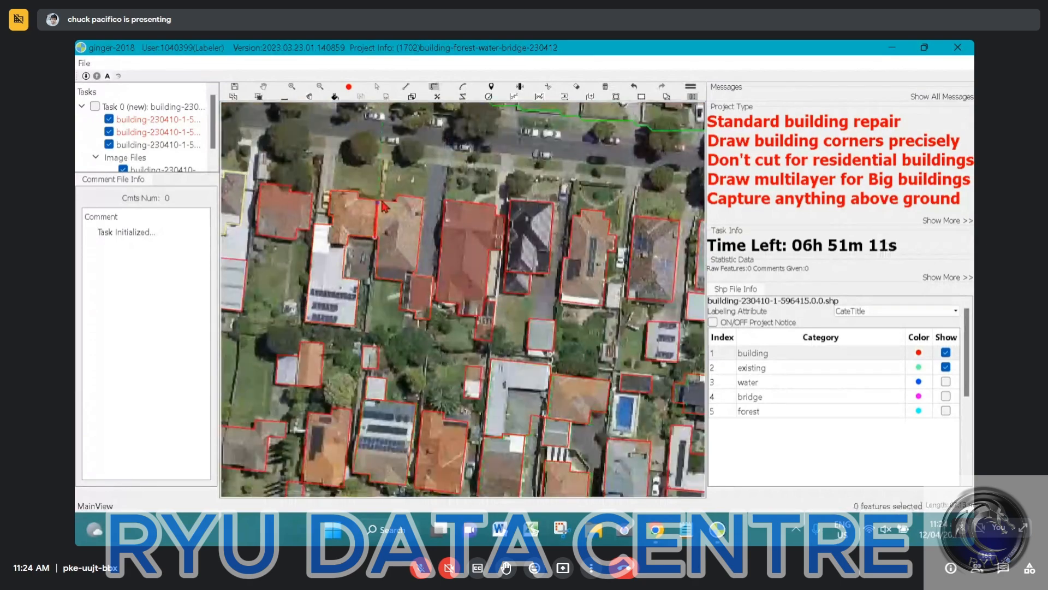
double_click(377, 200)
scroll(372, 217, "up", 3)
key("Escape")
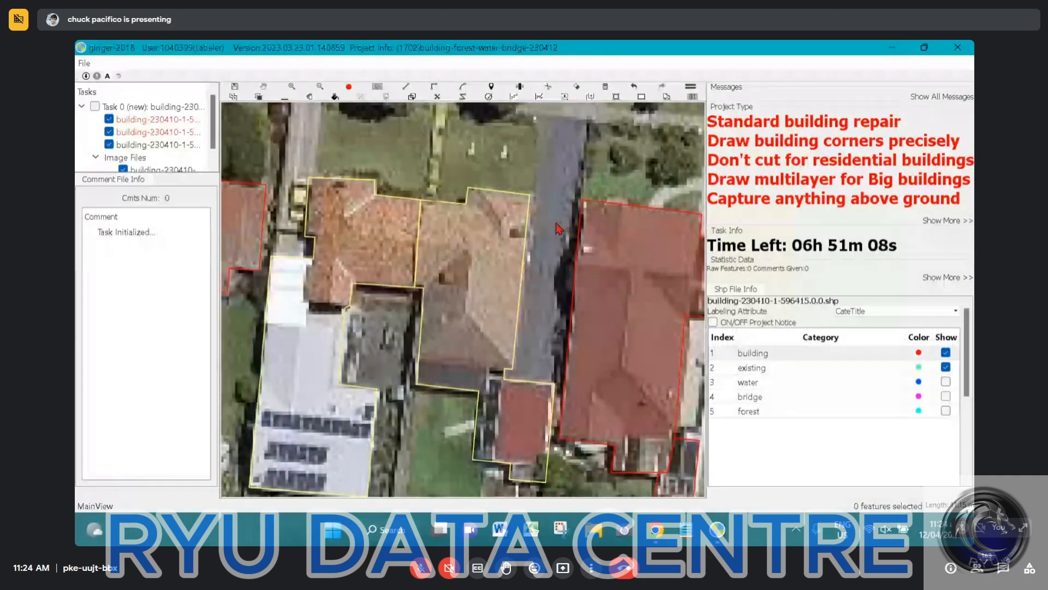
Draw a dividing edge between the grey-roofed shed and the adjoining orange-roofed outbuilding in the backyard
scroll(558, 228, "down", 3)
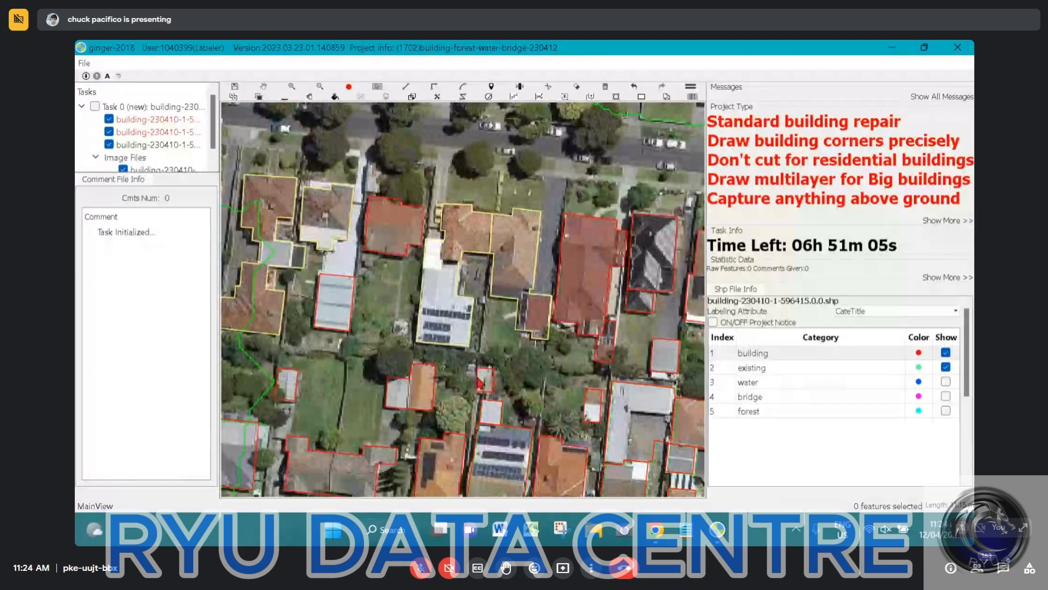
key("space")
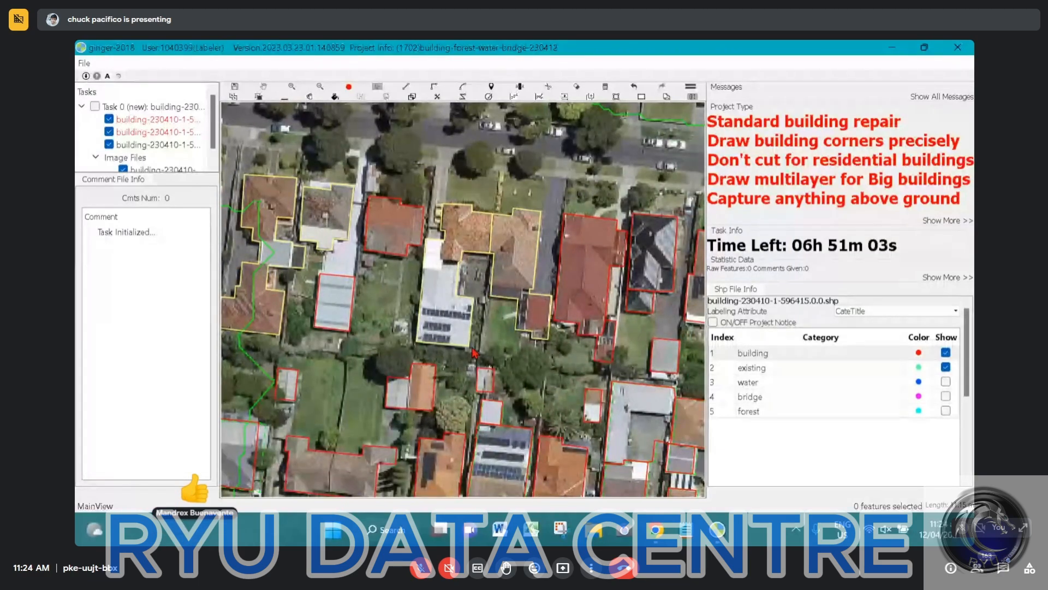
left_click_drag(380, 406, 434, 296)
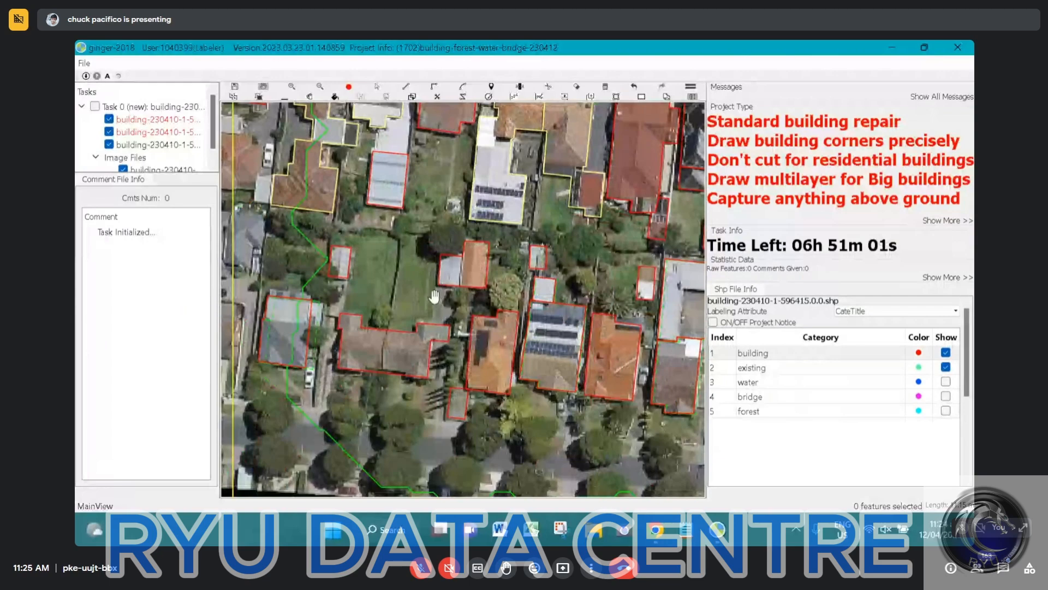
scroll(434, 296, "up", 2)
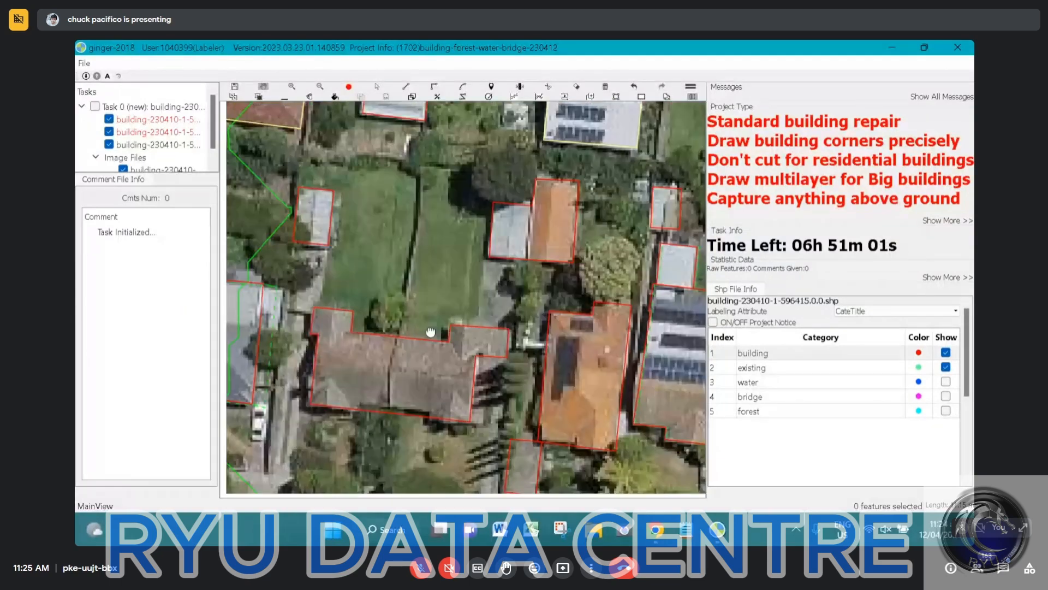
scroll(431, 332, "down", 1)
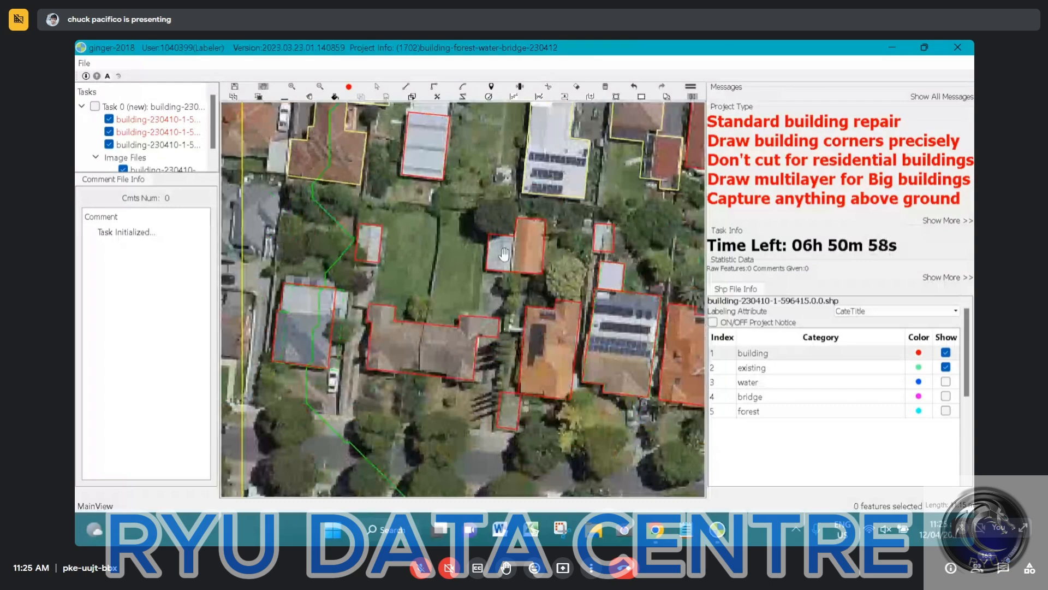
scroll(504, 254, "up", 1)
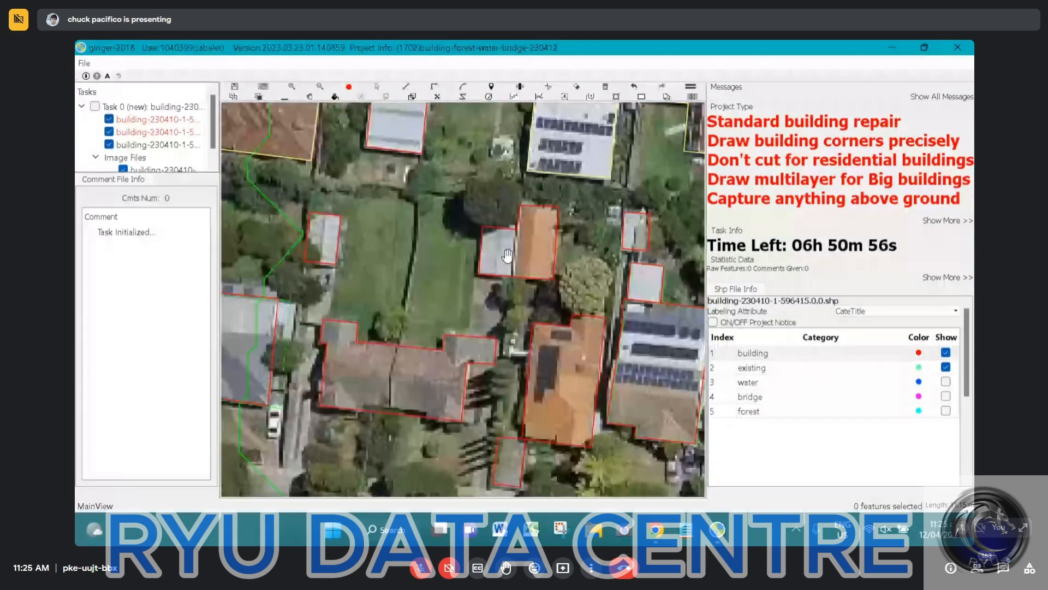
key("d")
left_click(517, 227)
left_click(511, 291)
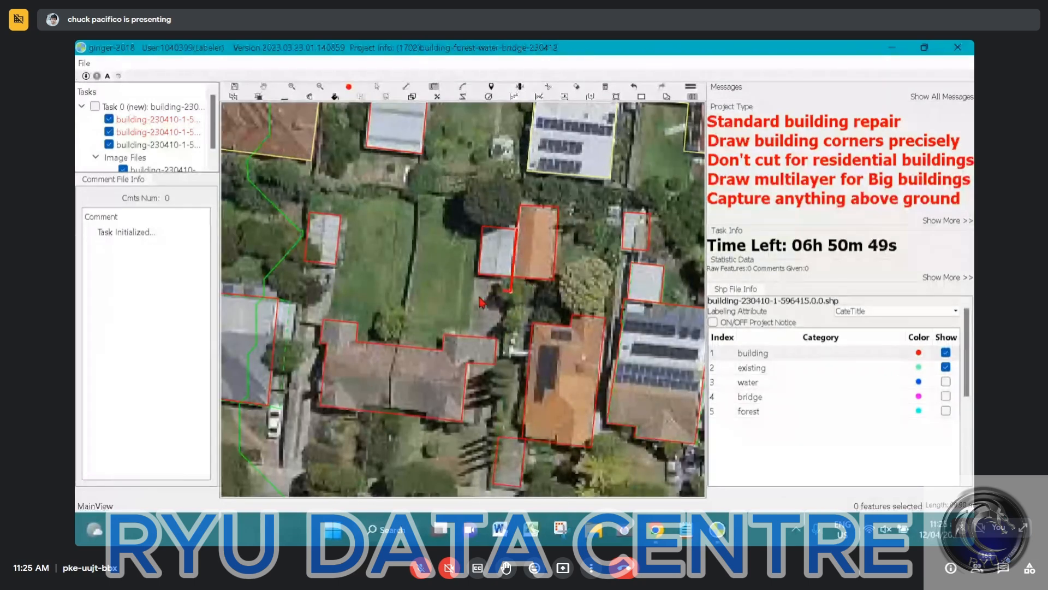
right_click(479, 345)
Split the brown-roofed duplex along the ridge-to-ridge wall line between its two halves
left_click_drag(465, 353, 506, 277)
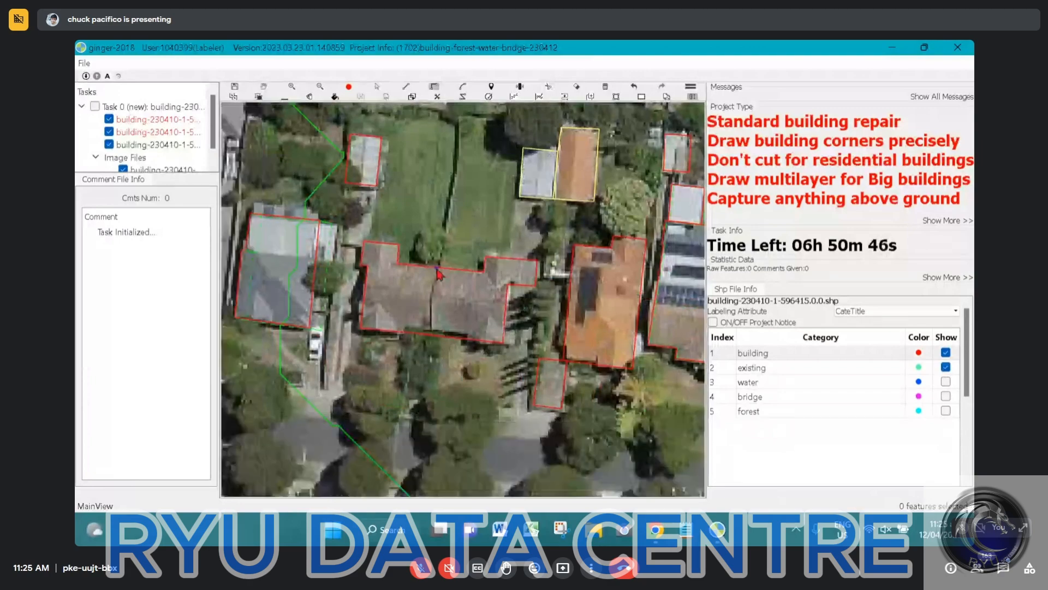
left_click(436, 268)
left_click(429, 335)
right_click(429, 337)
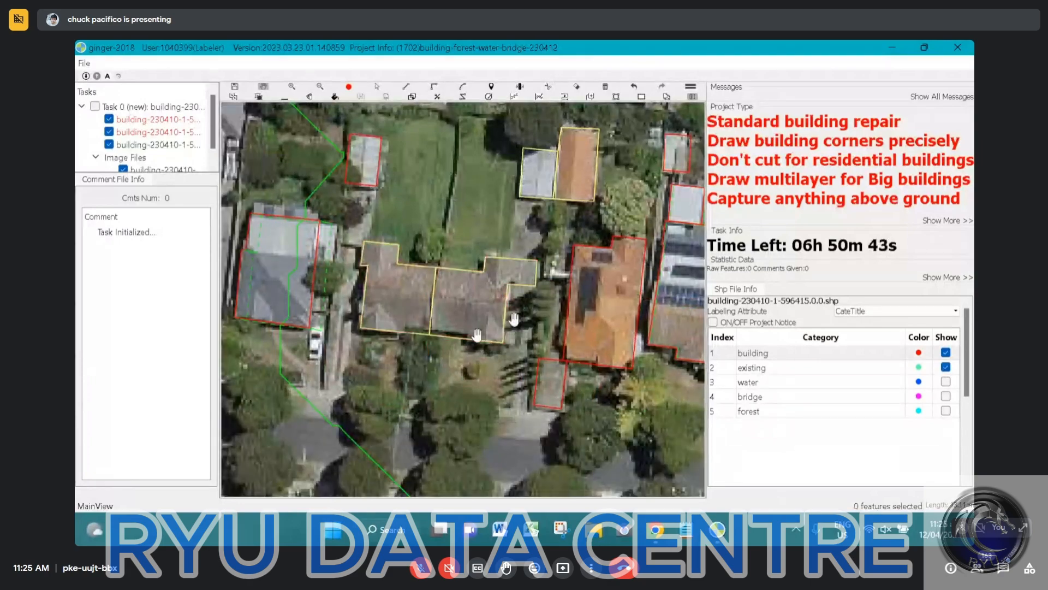
Cut the shaded recess out of both halves of the brown duplex along its street-facing edge
key("space")
scroll(436, 342, "up", 2)
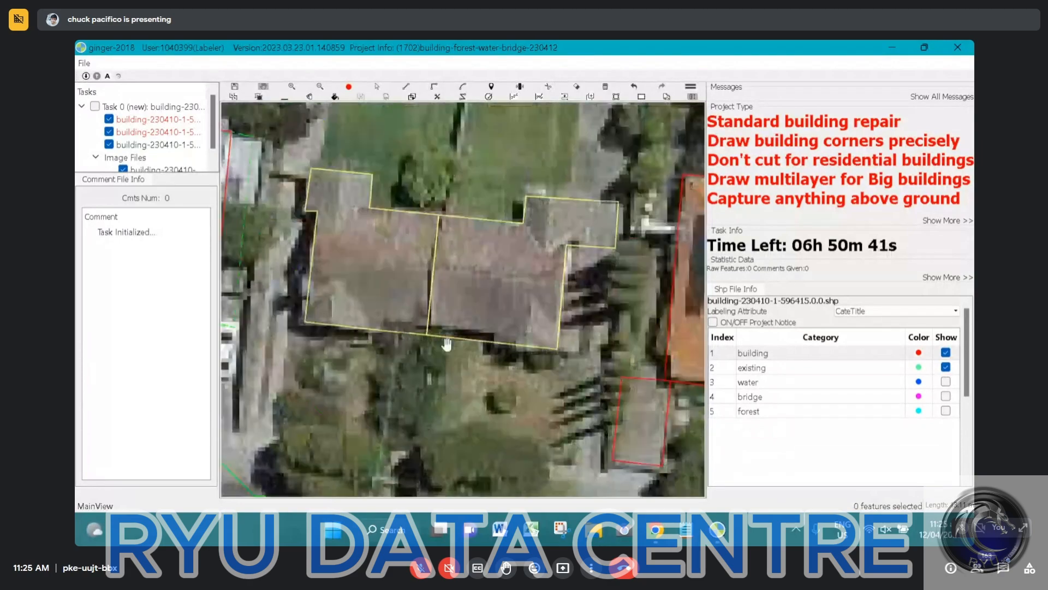
scroll(447, 344, "up", 1)
scroll(407, 307, "down", 1)
key("space")
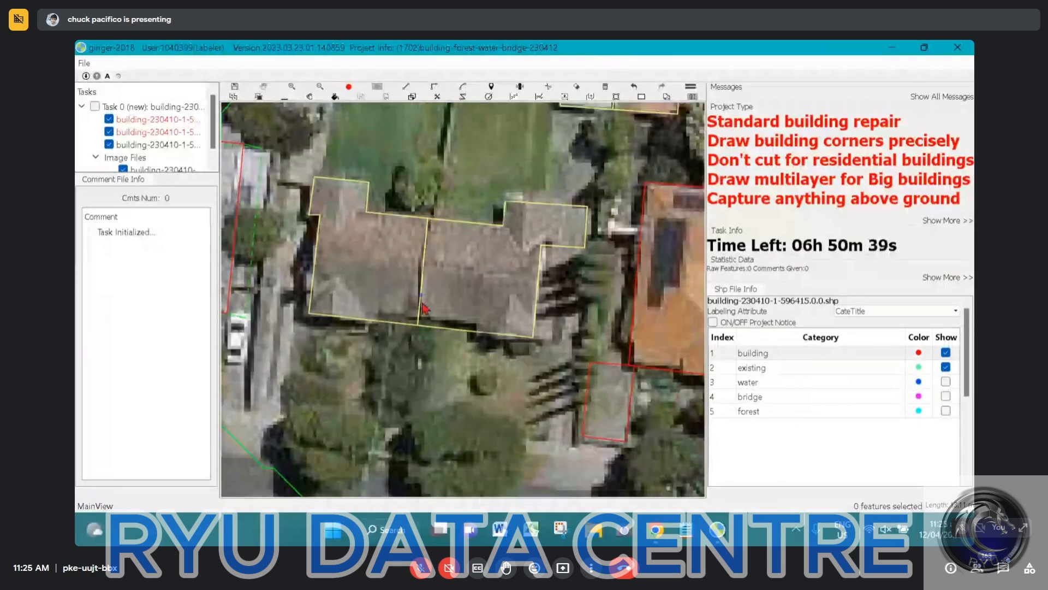
key("space")
key("space")
key("r")
left_click(478, 331)
left_click(478, 322)
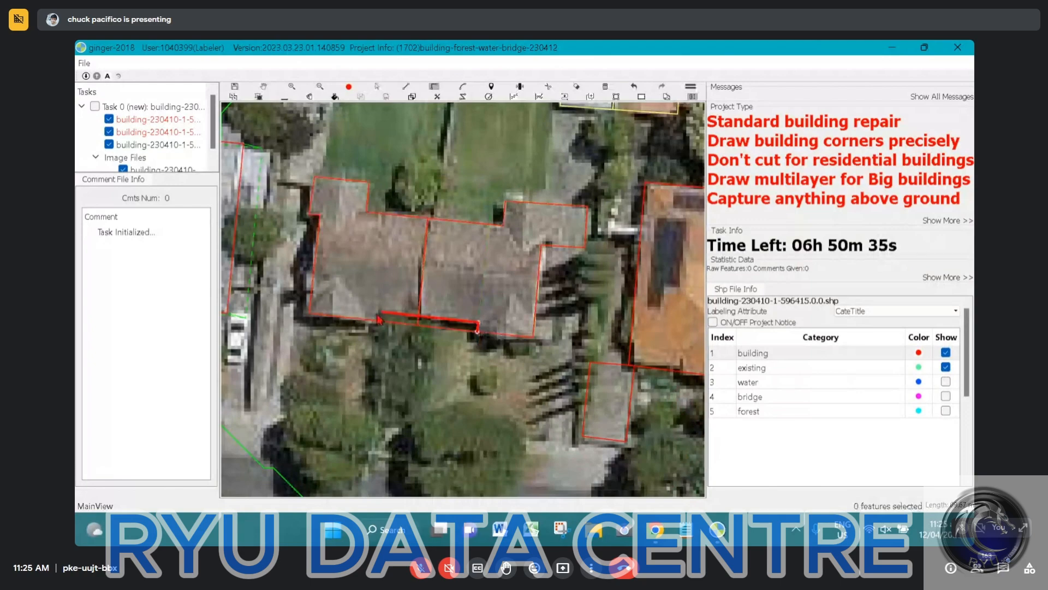
left_click(379, 319)
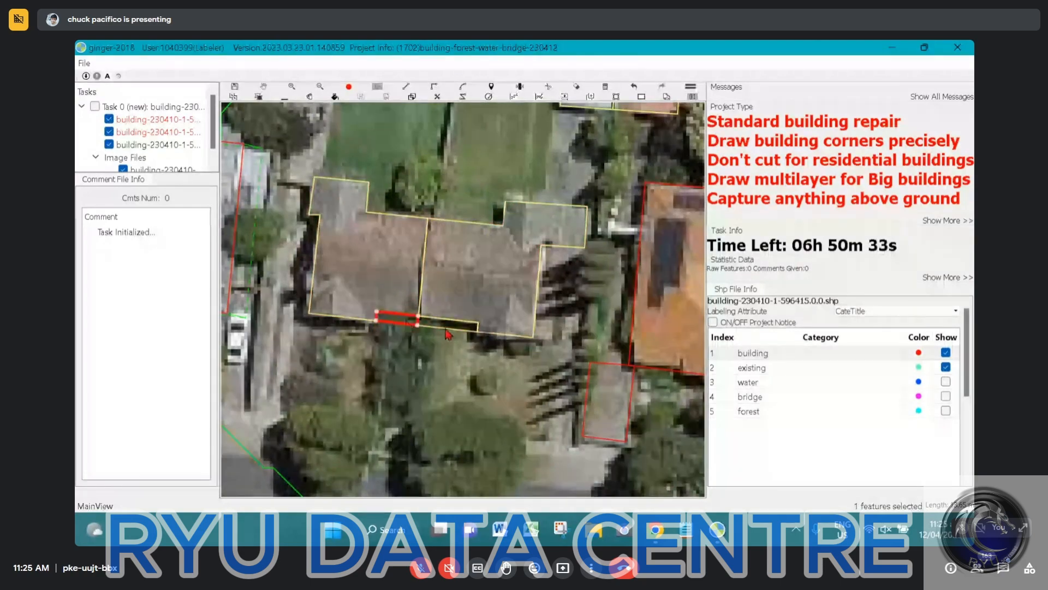
Extend the grey-roofed house's outline at the rear to include the narrow strip of roof beyond the pale section
scroll(431, 335, "down", 5)
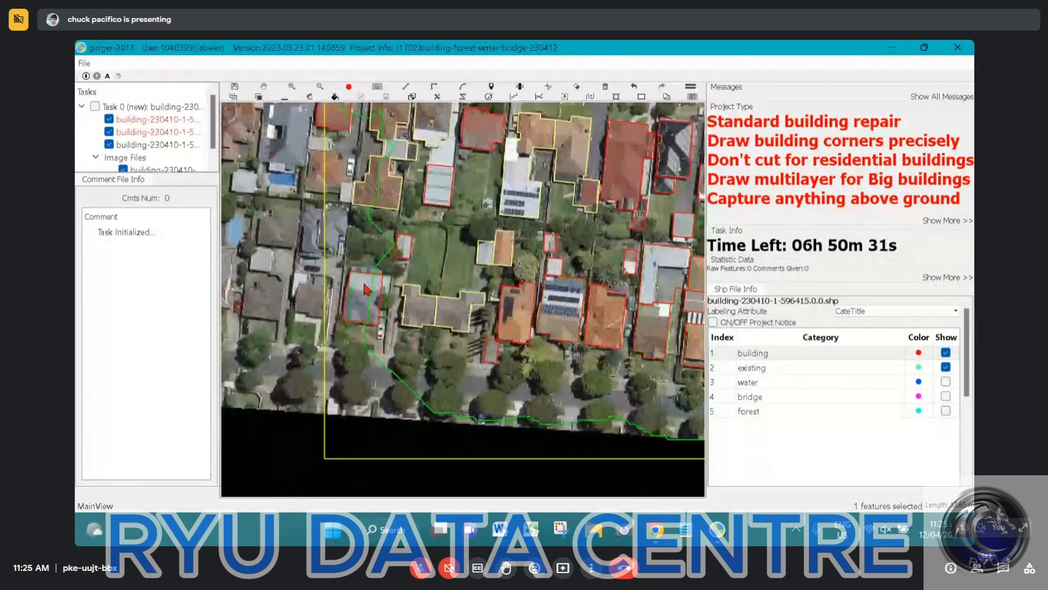
scroll(363, 288, "up", 5)
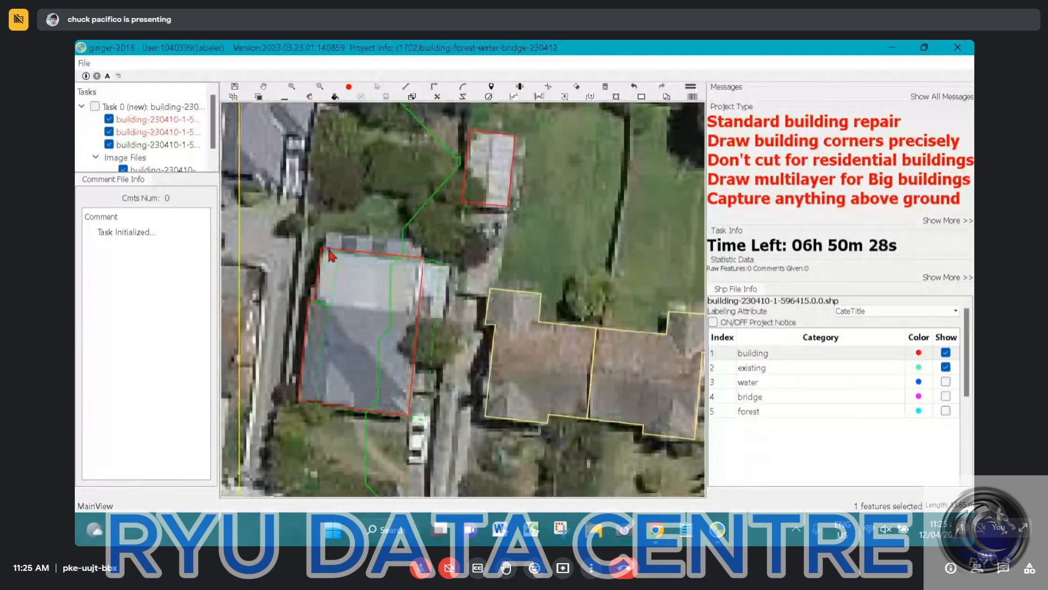
left_click(327, 248)
left_click(329, 232)
left_click(423, 240)
double_click(421, 258)
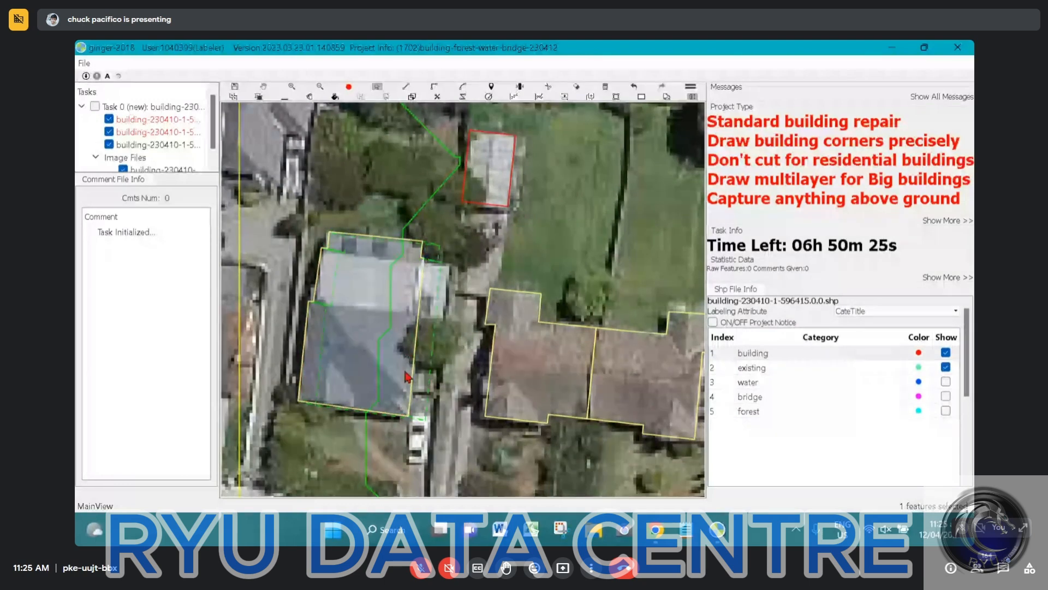
Extend the grey-roofed house's outline sideways to include the pale annex and the part under the tree
left_click(411, 389)
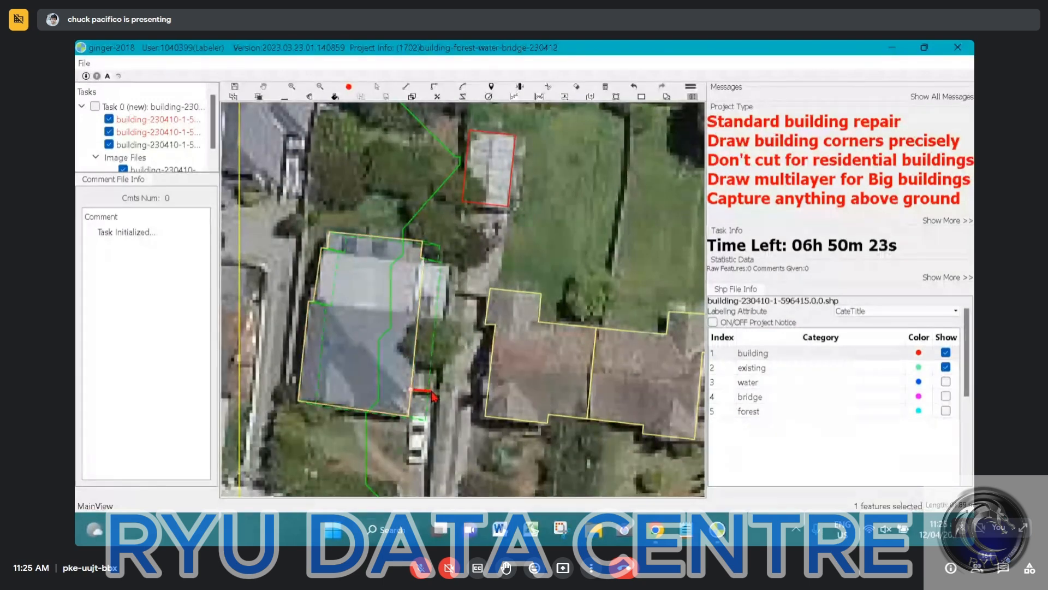
left_click(435, 391)
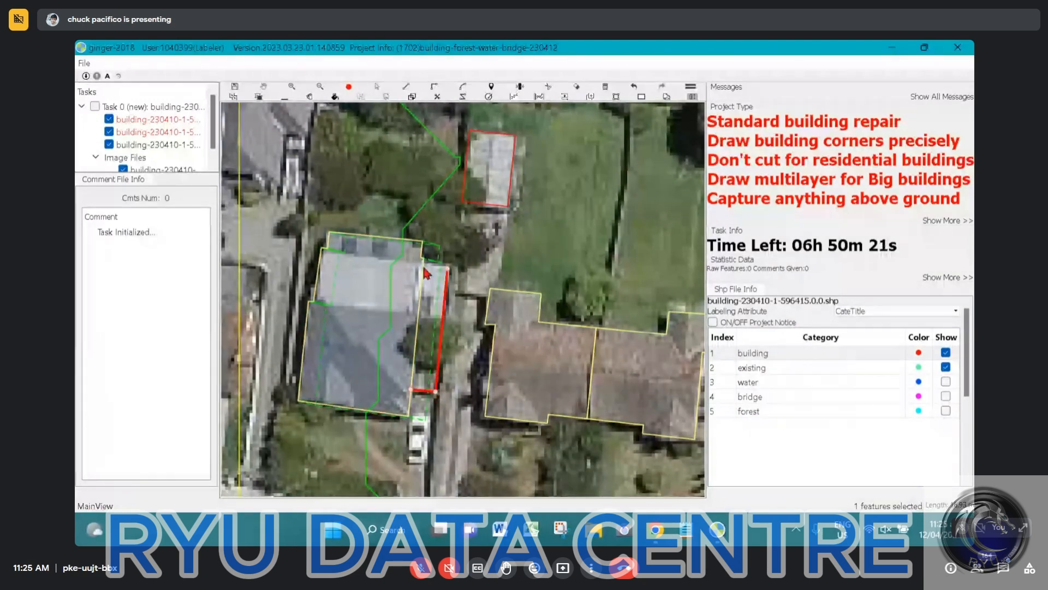
left_click(447, 267)
double_click(424, 267)
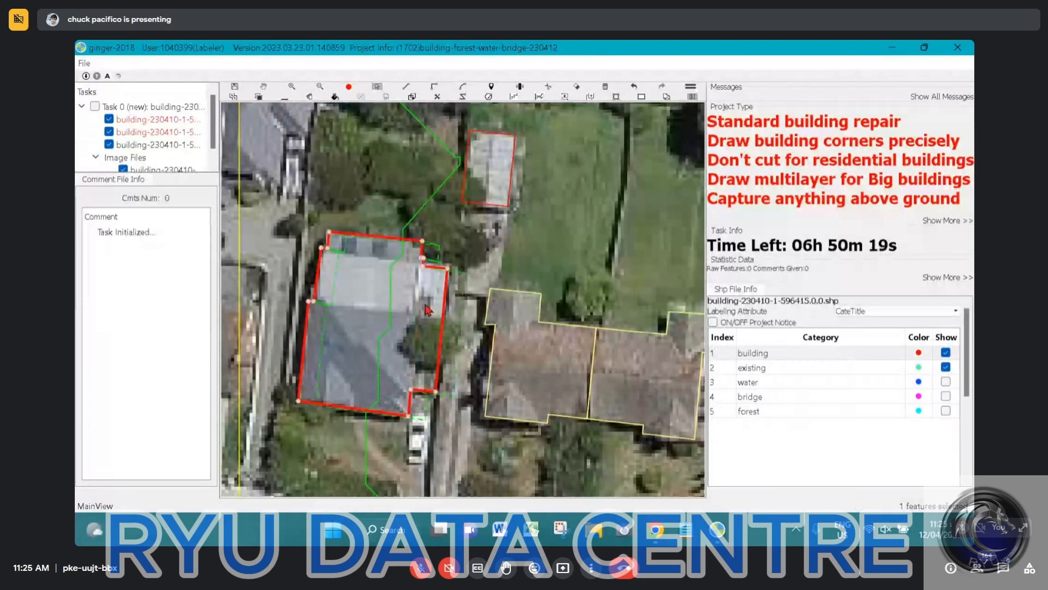
Inspect the extended outline of the grey-roofed house, and hide the label files to compare it with the bare imagery
scroll(427, 310, "up", 4)
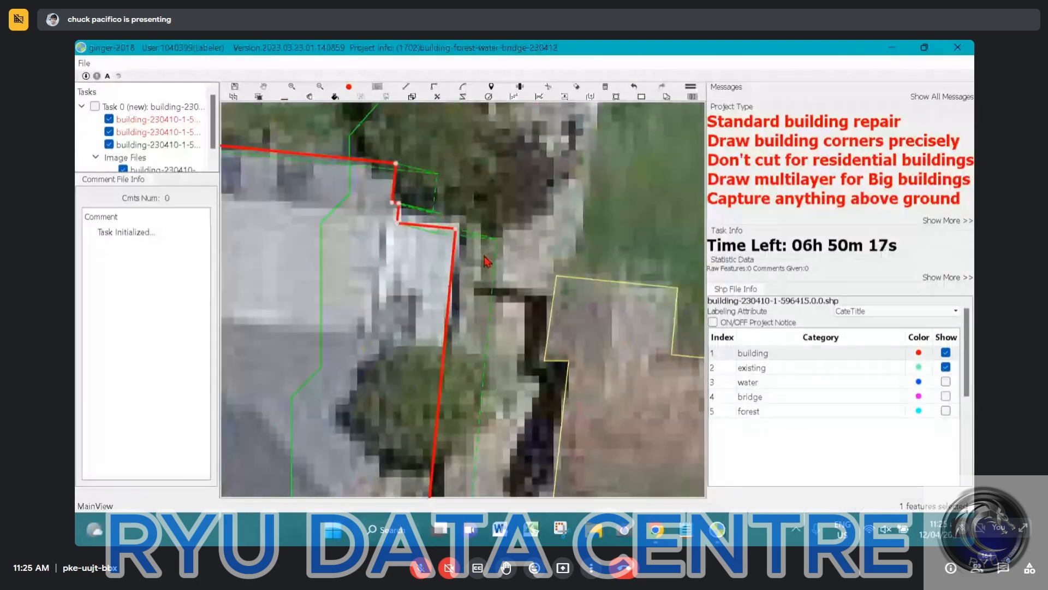
scroll(486, 261, "down", 2)
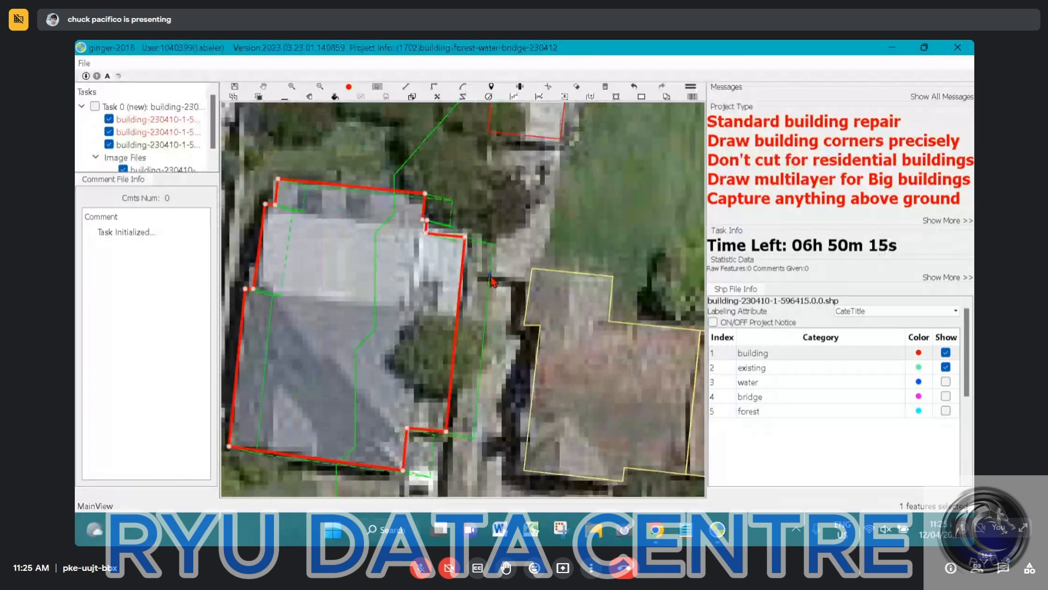
key("Escape")
key("ctrl+s")
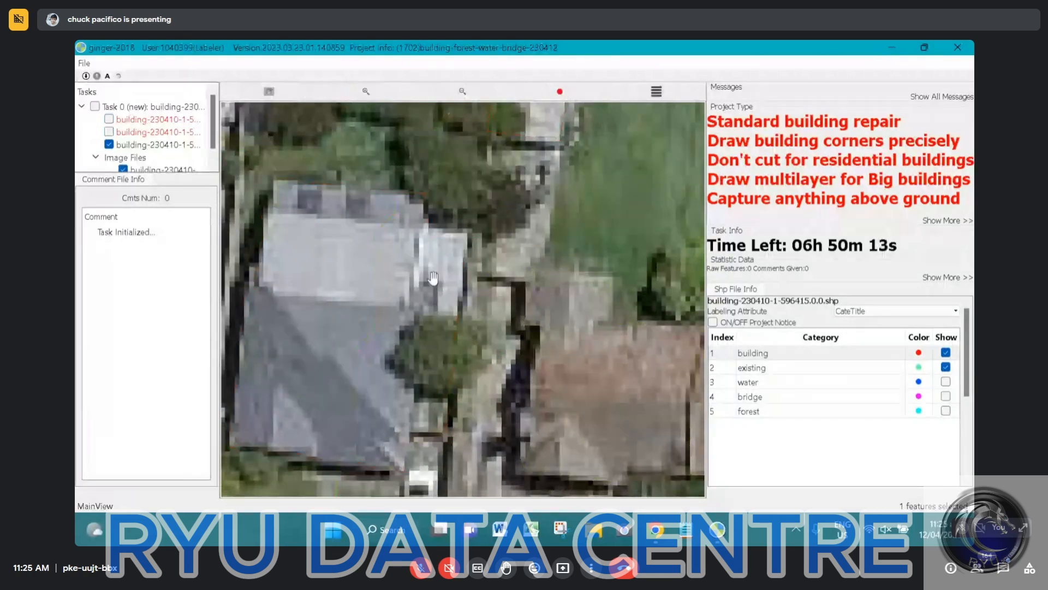
Show the label files again and deselect the grey-roofed house's outline
left_click(419, 290)
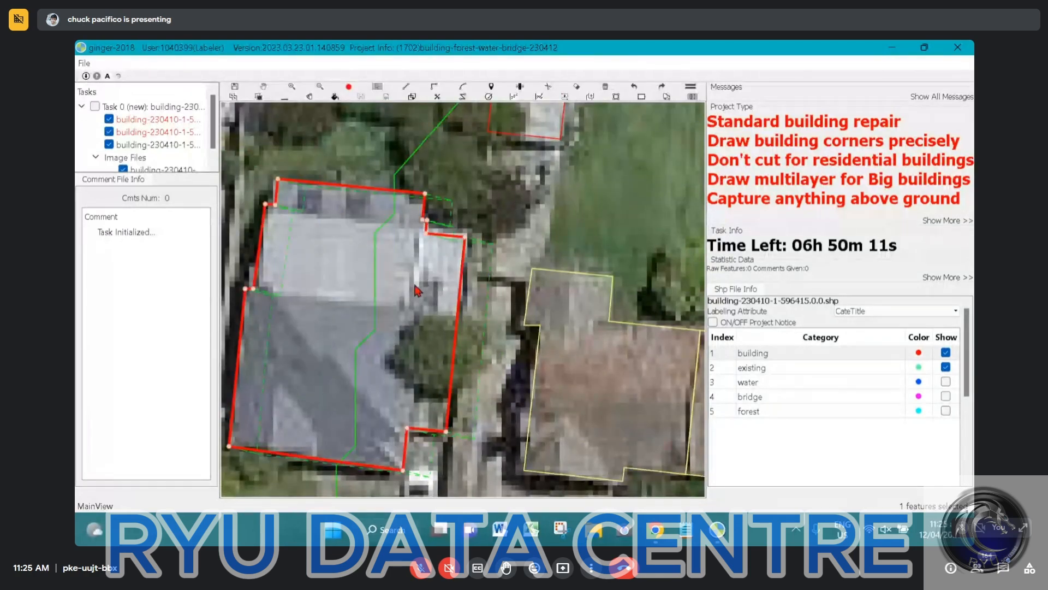
scroll(415, 290, "down", 2)
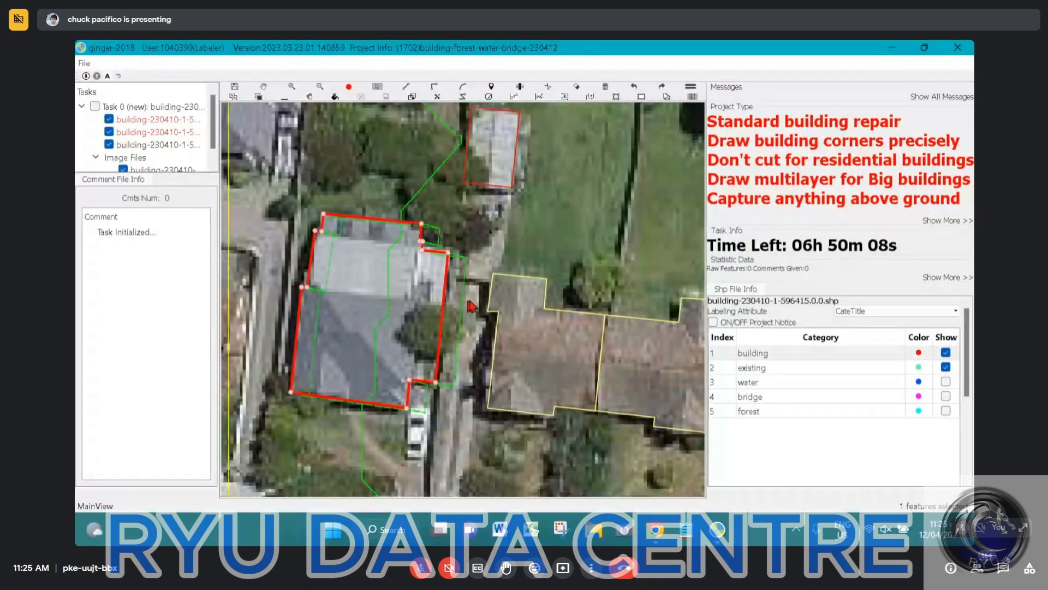
left_click(472, 277)
Examine the building outlines on the neighbouring plots, including the solar-panelled house and the small pale shed behind it
scroll(474, 275, "down", 2)
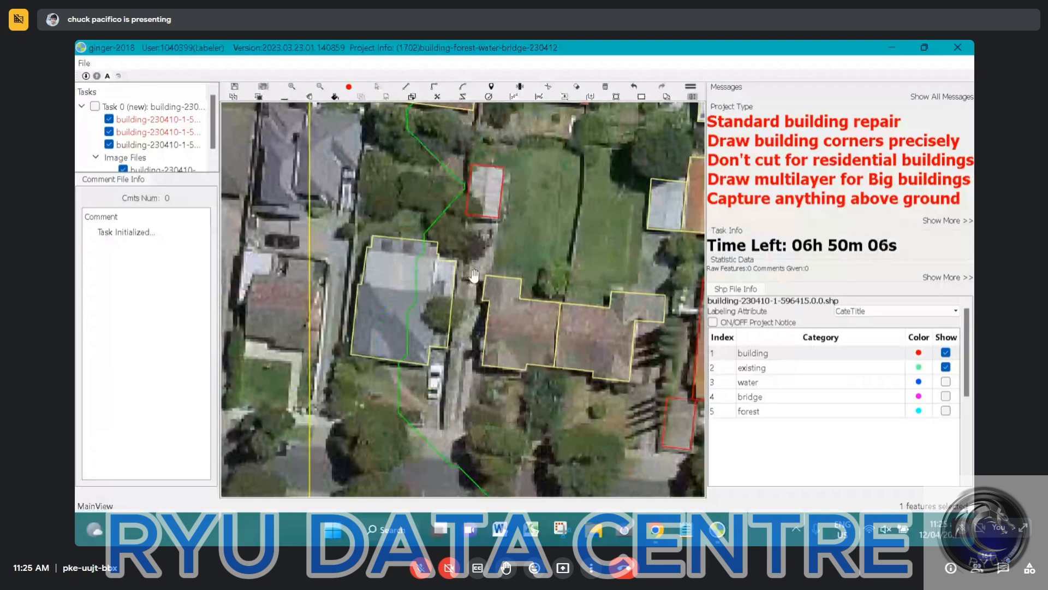
scroll(473, 276, "down", 2)
key("space")
left_click_drag(607, 368, 328, 334)
scroll(321, 288, "up", 2)
key("space")
left_click_drag(497, 128, 442, 249)
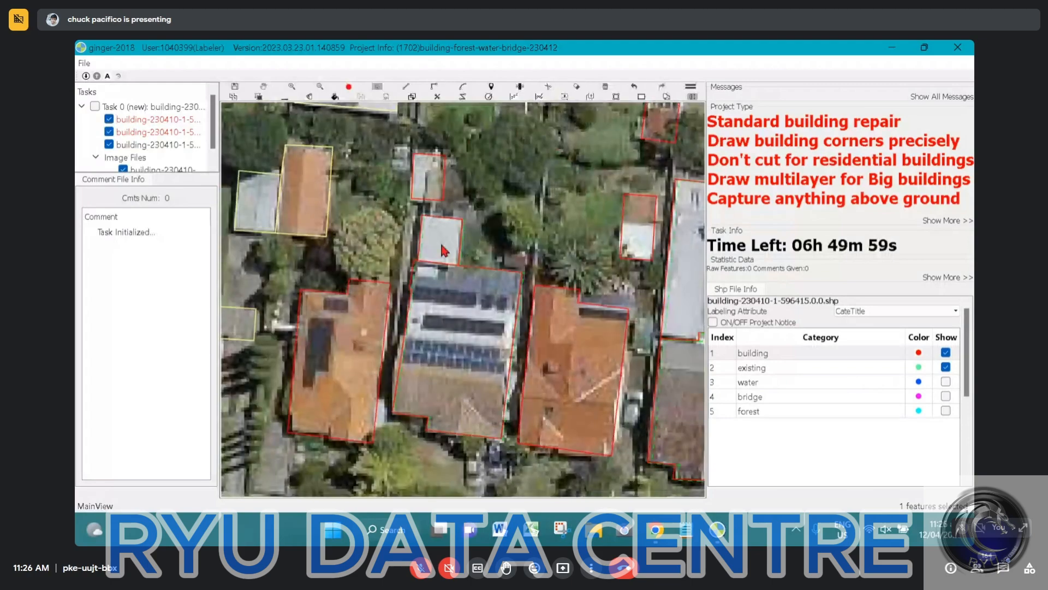
key("space")
left_click(446, 256)
key("space")
left_click_drag(585, 316, 423, 287)
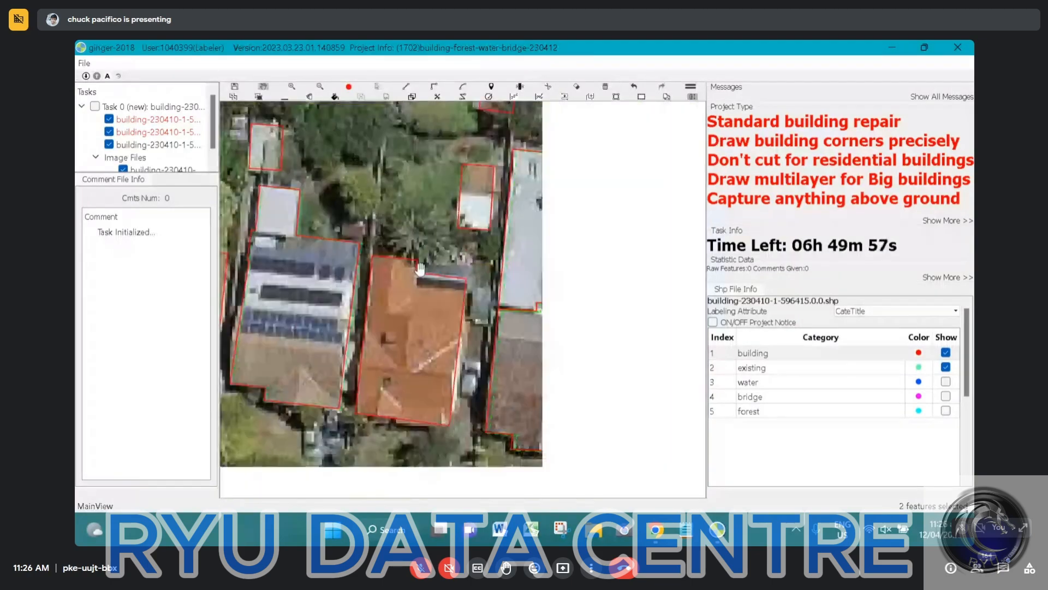
Extend the orange-roofed house's outline along its lower edge to include the projecting strip of roof
left_click(452, 268)
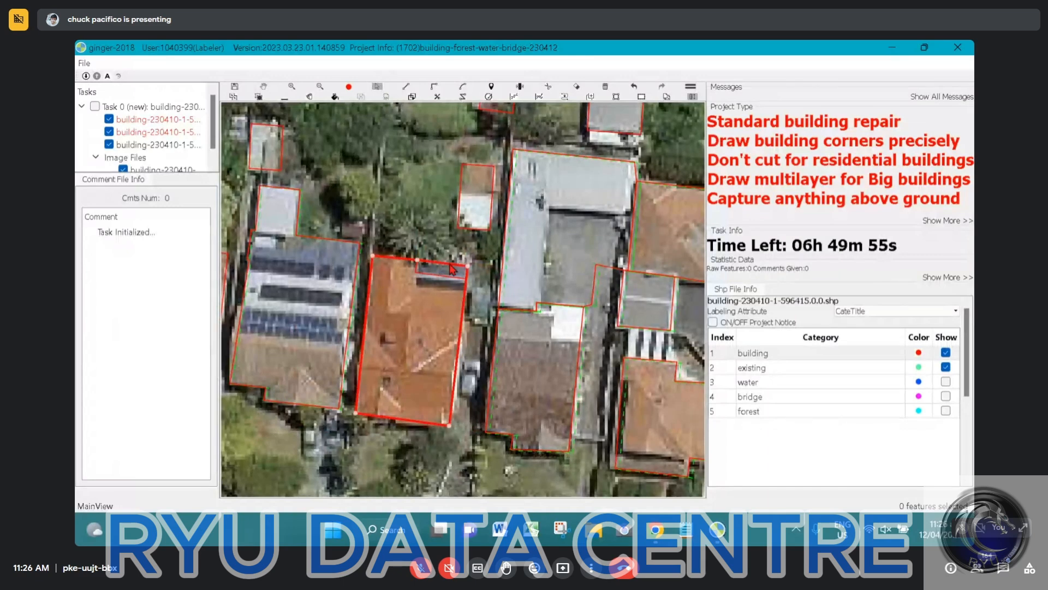
key("r")
left_click(395, 419)
left_click(395, 425)
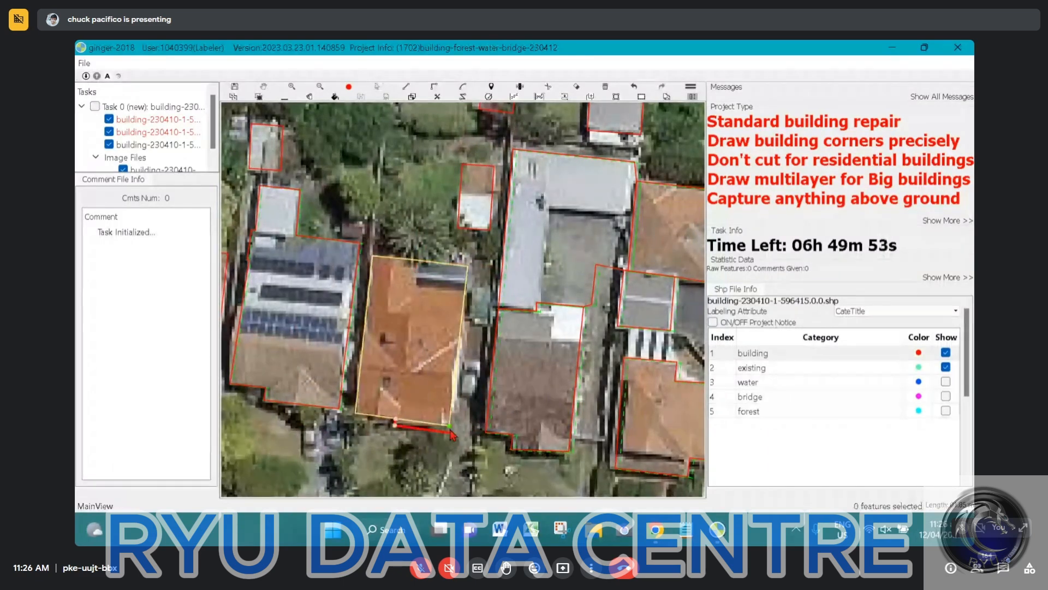
left_click(449, 432)
double_click(449, 426)
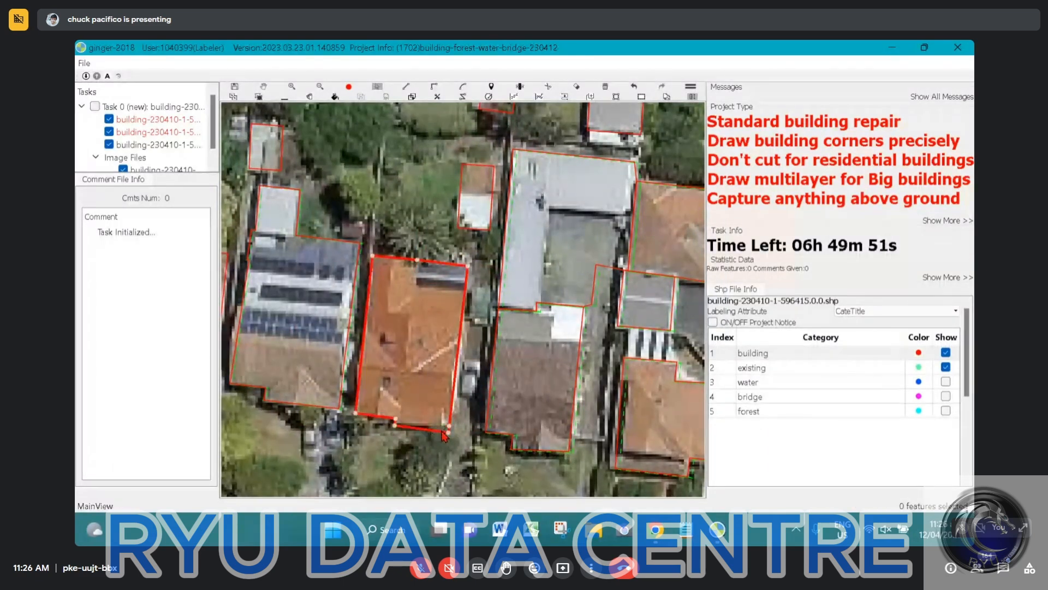
Cut the paved courtyard out of the large pale building's outline so that only its L-shaped roof is labelled
key("space")
left_click_drag(560, 234, 424, 235)
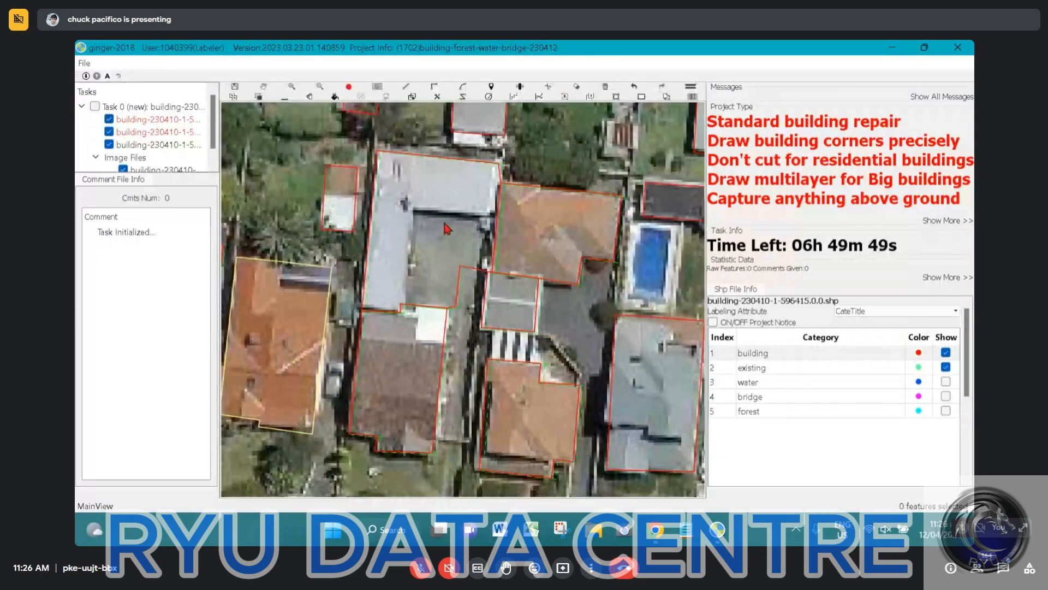
left_click(496, 167)
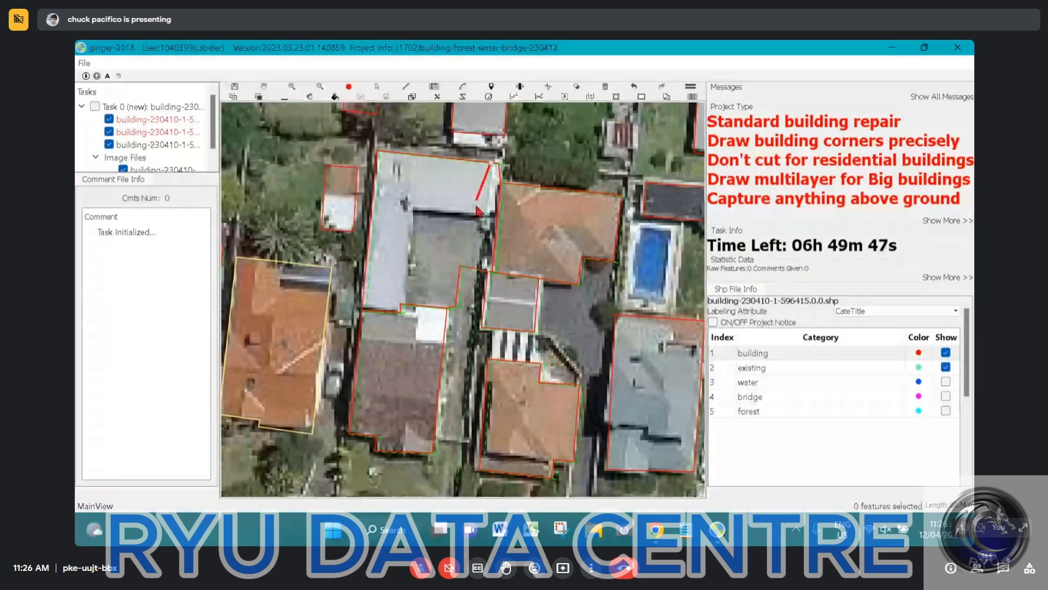
left_click(486, 214)
left_click(411, 210)
left_click(407, 264)
left_click(402, 304)
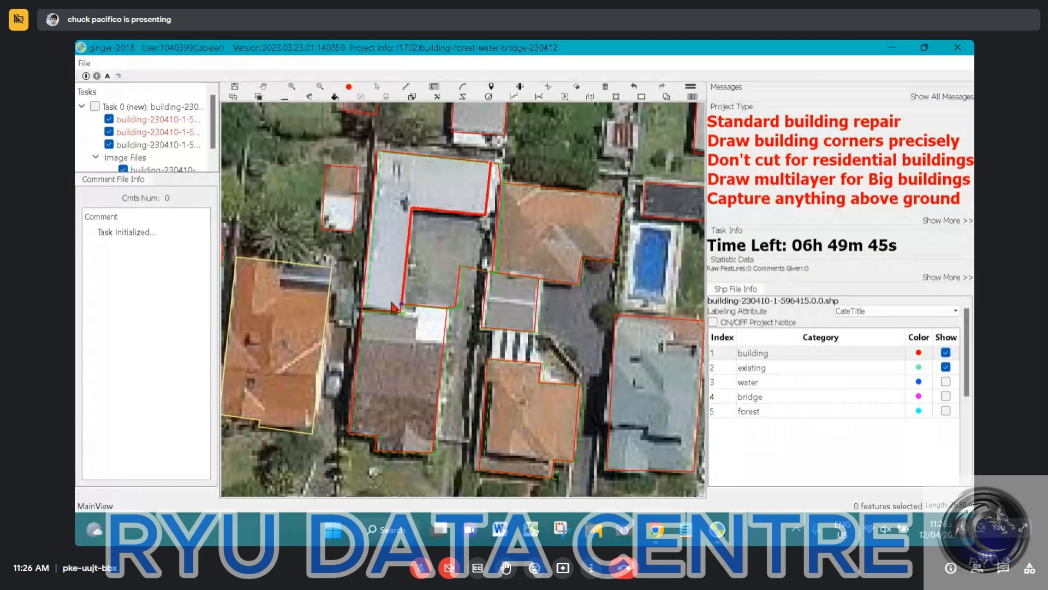
double_click(443, 294)
Check the bare imagery and separate the L-shaped building from the brown-roofed house along the dark gap between them
scroll(376, 314, "up", 2)
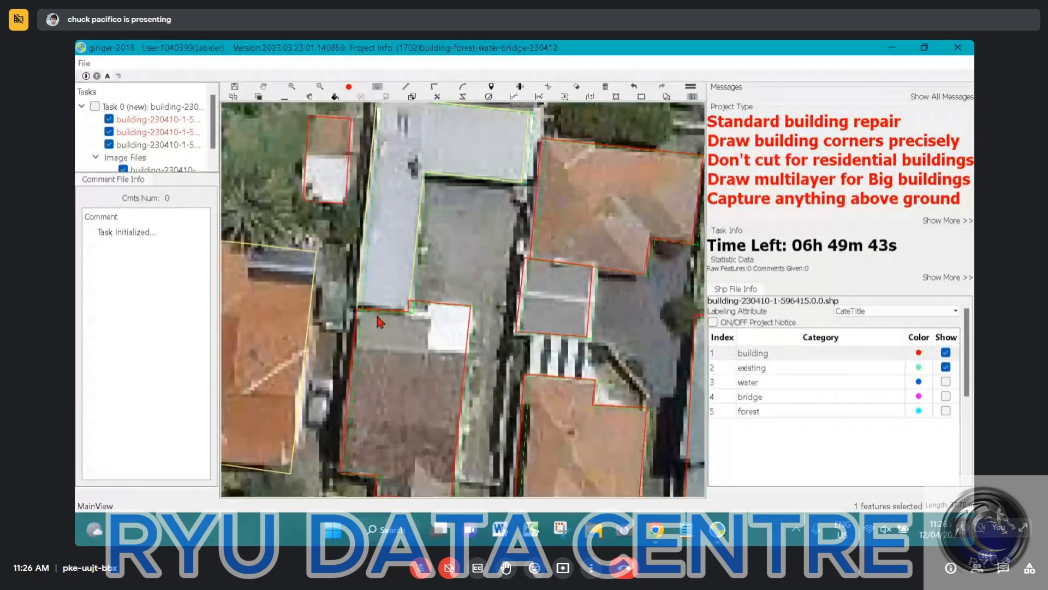
key("space")
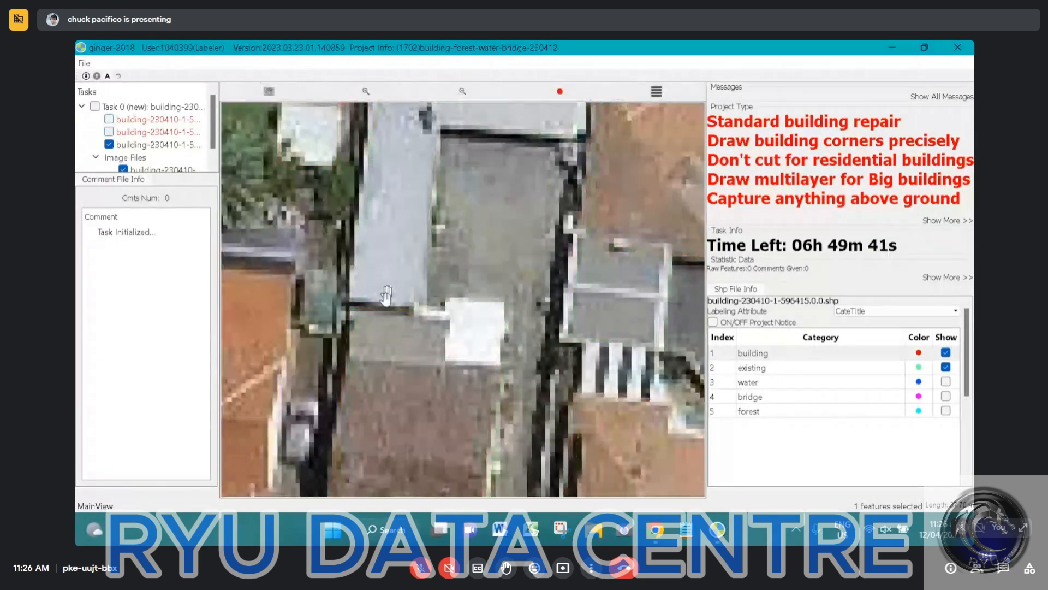
key("space")
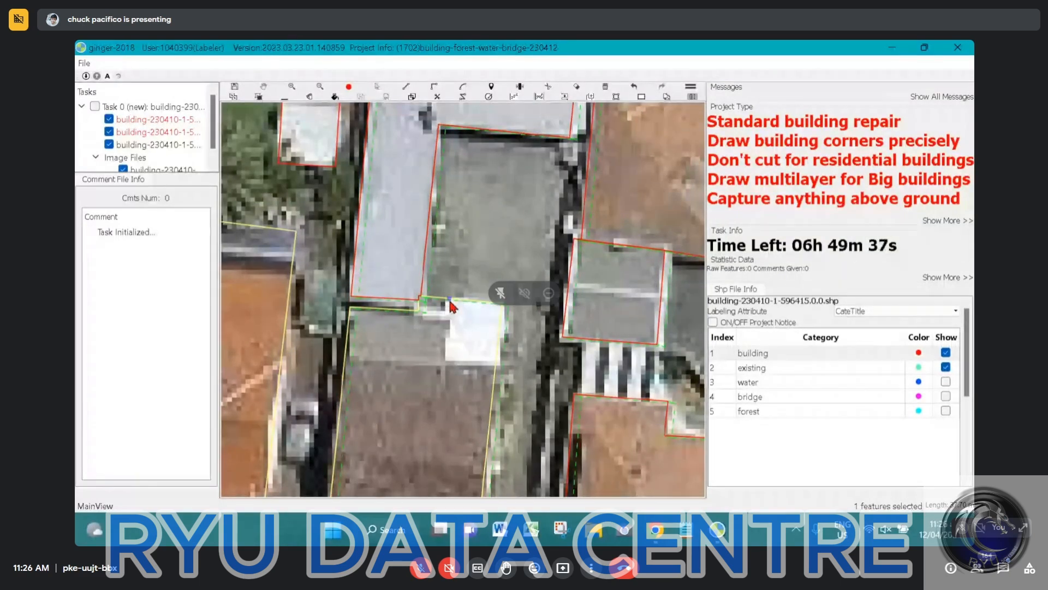
scroll(437, 314, "down", 2)
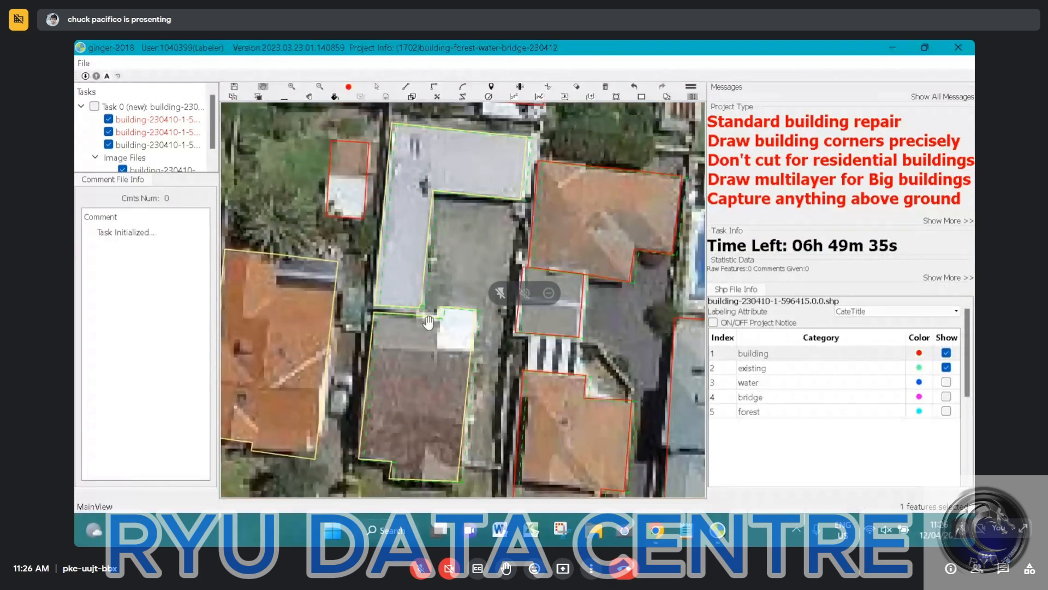
Merge the black-roofed house and its small attached rear section into a single building outline
scroll(429, 322, "down", 2)
left_click_drag(441, 173, 454, 301)
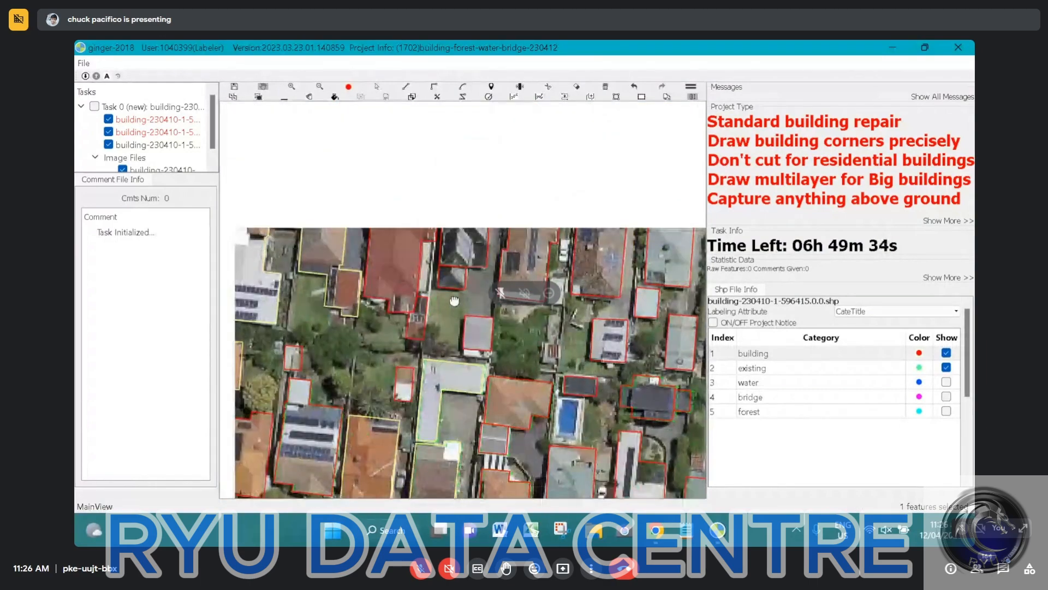
scroll(453, 306, "up", 4)
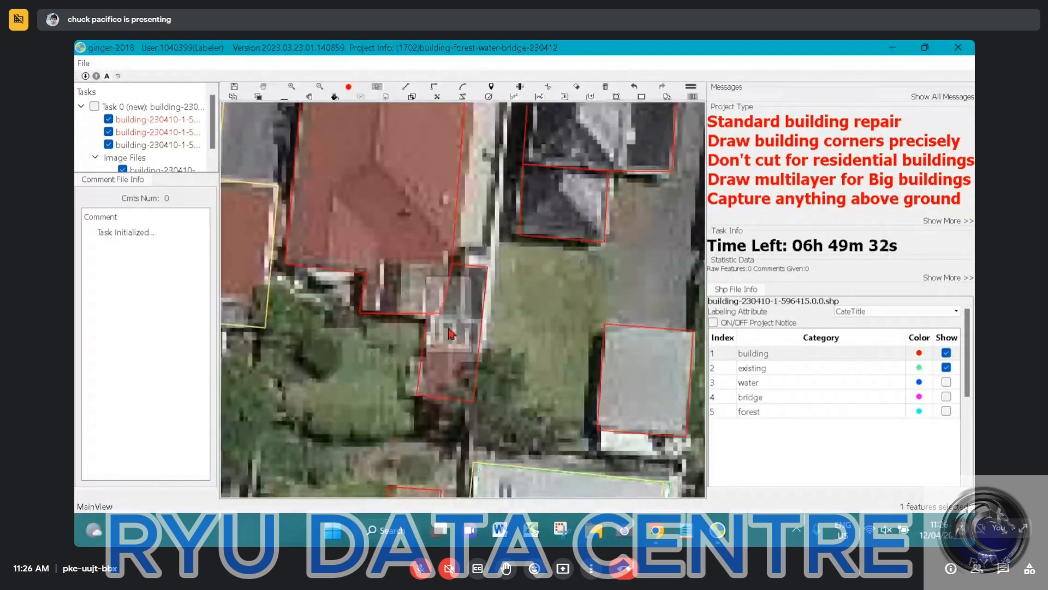
scroll(451, 333, "down", 4)
scroll(483, 336, "up", 3)
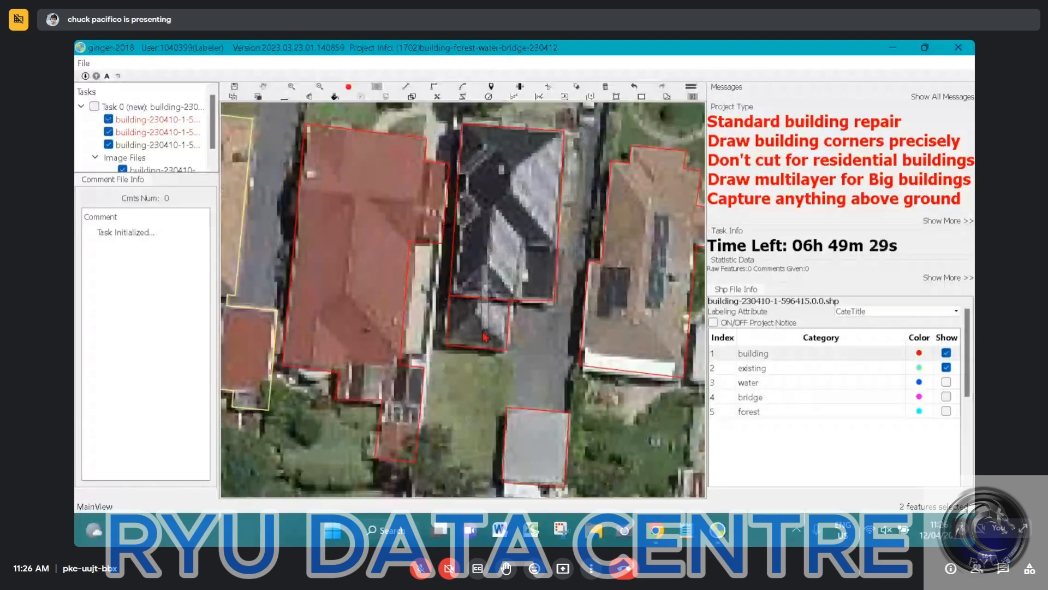
left_click_drag(484, 266, 484, 336)
scroll(460, 205, "up", 1)
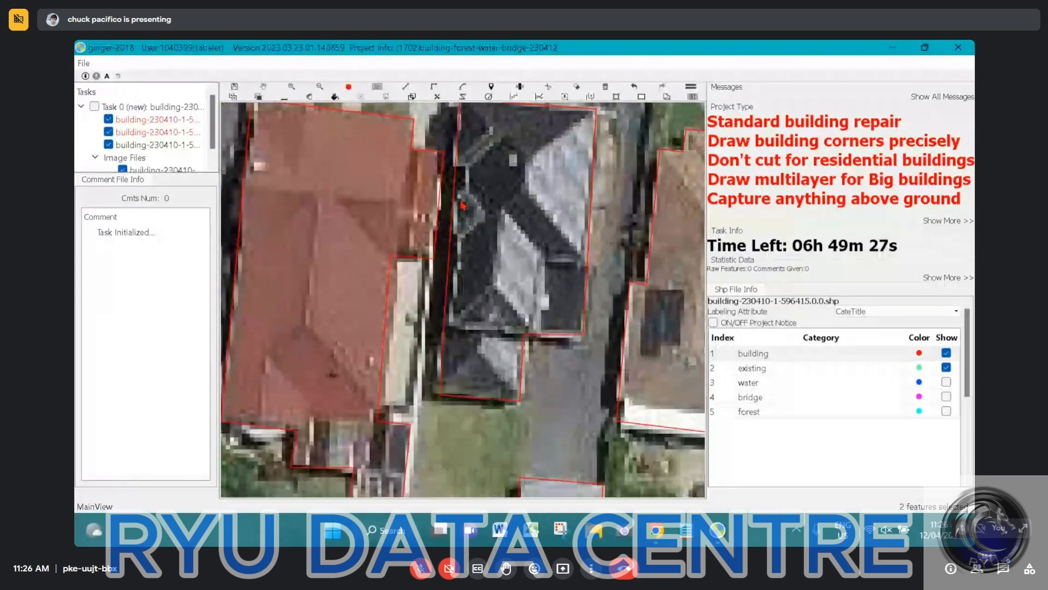
Cut the small recess and trim the excess strip from the black-roofed house's outline on the side facing the red-roofed house
left_click(455, 164)
left_click(469, 164)
left_click(467, 193)
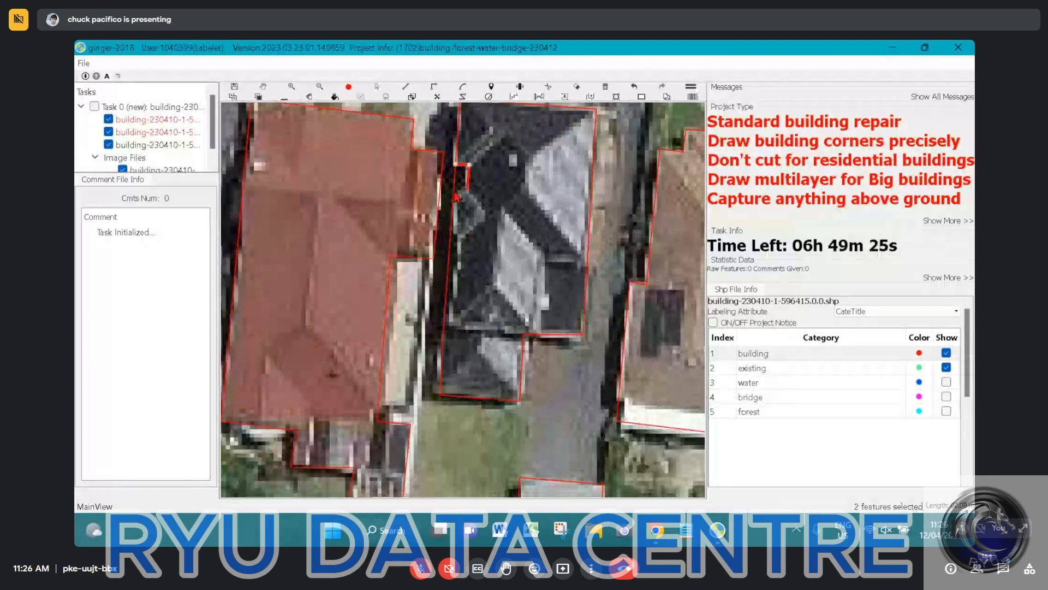
double_click(454, 192)
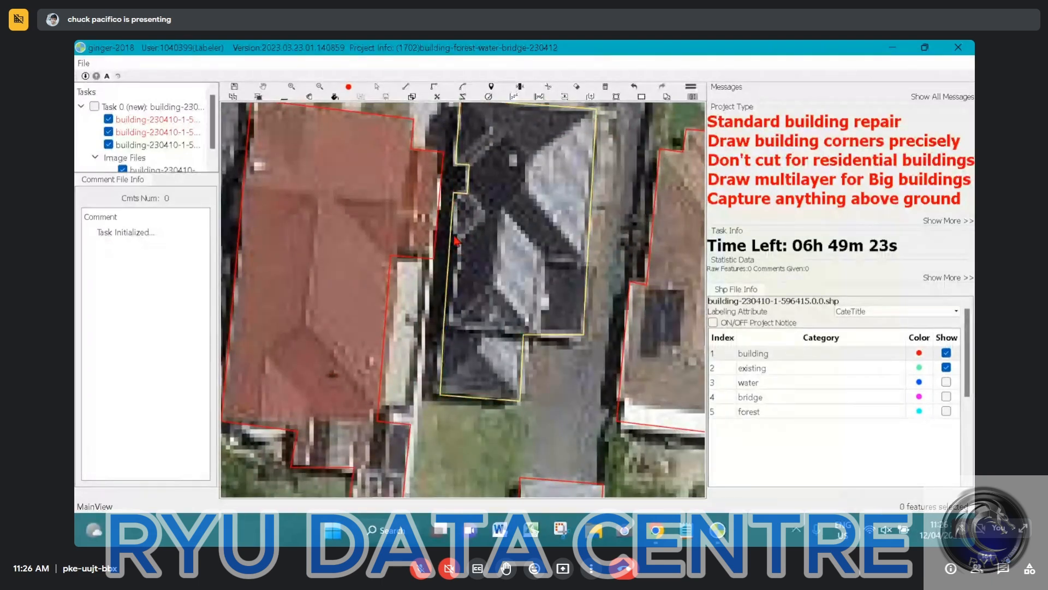
left_click(446, 314)
scroll(483, 351, "down", 5)
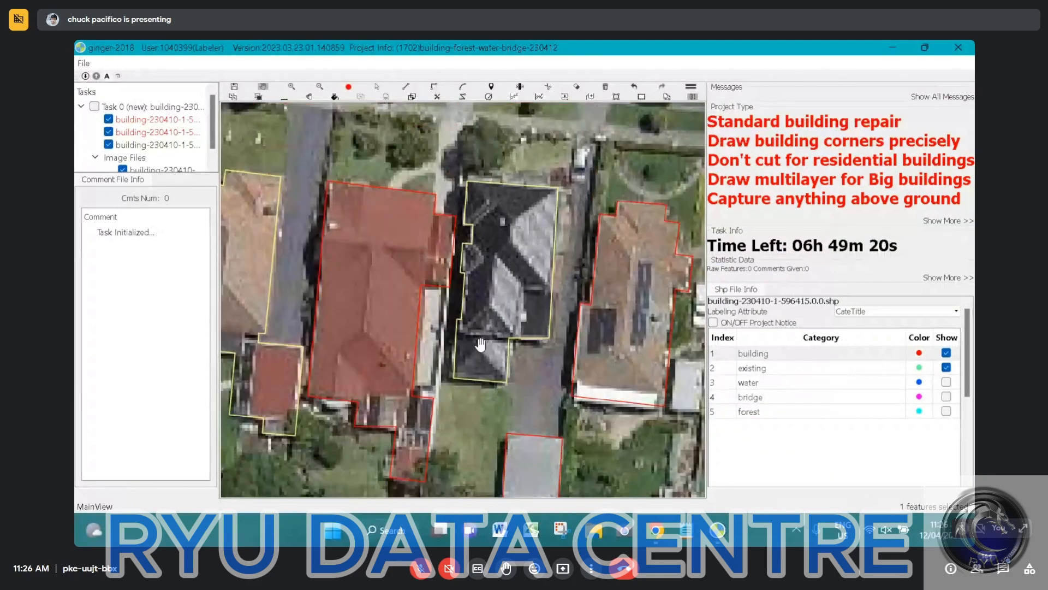